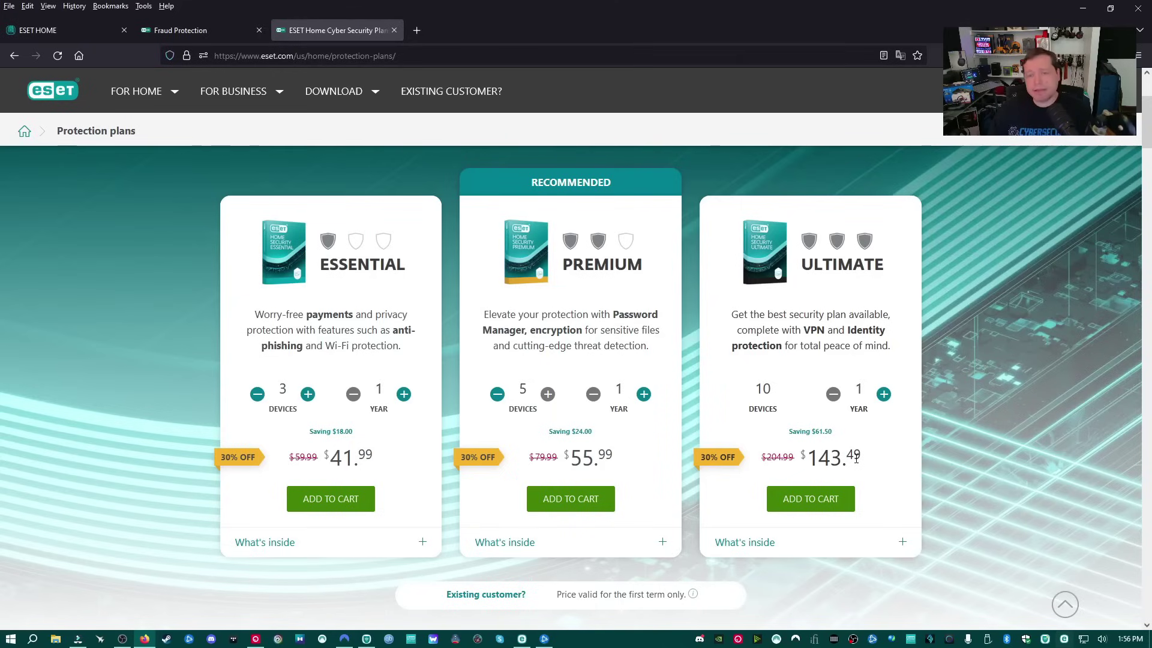
Step: Highlight the struck-through $204.99 Ultimate price, then clear the selection
left_click_drag(768, 459, 793, 459)
left_click(793, 459)
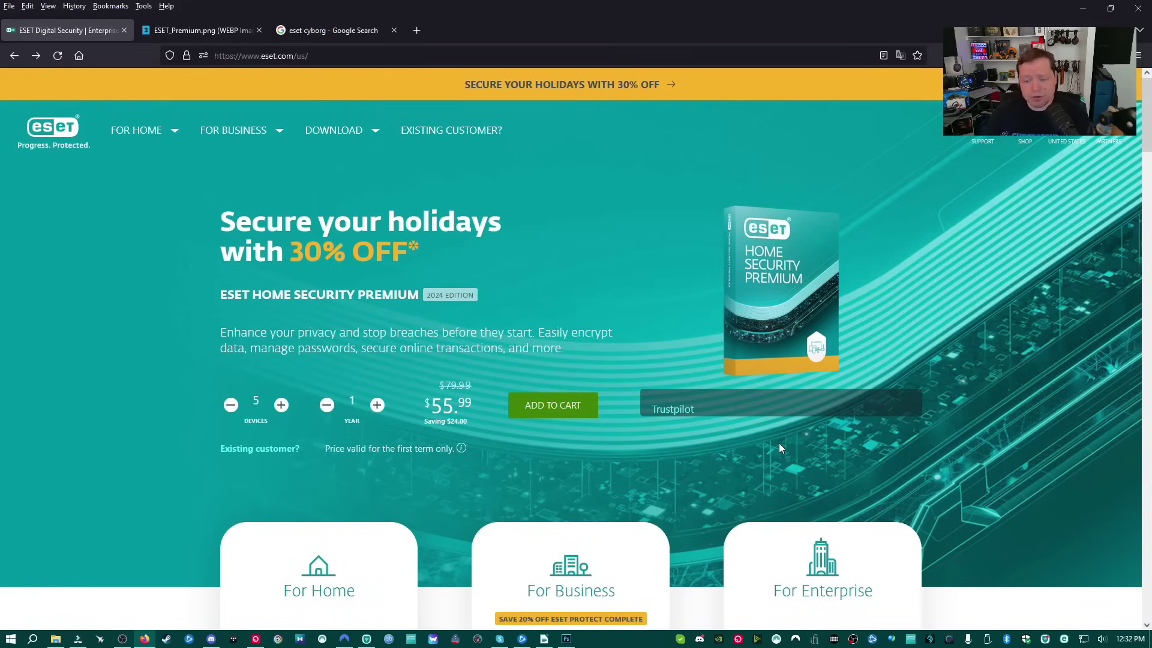
Step: Open the HOME SECURITY protection plans page from the For Home section and scroll through it
scroll(473, 278, "down", 4)
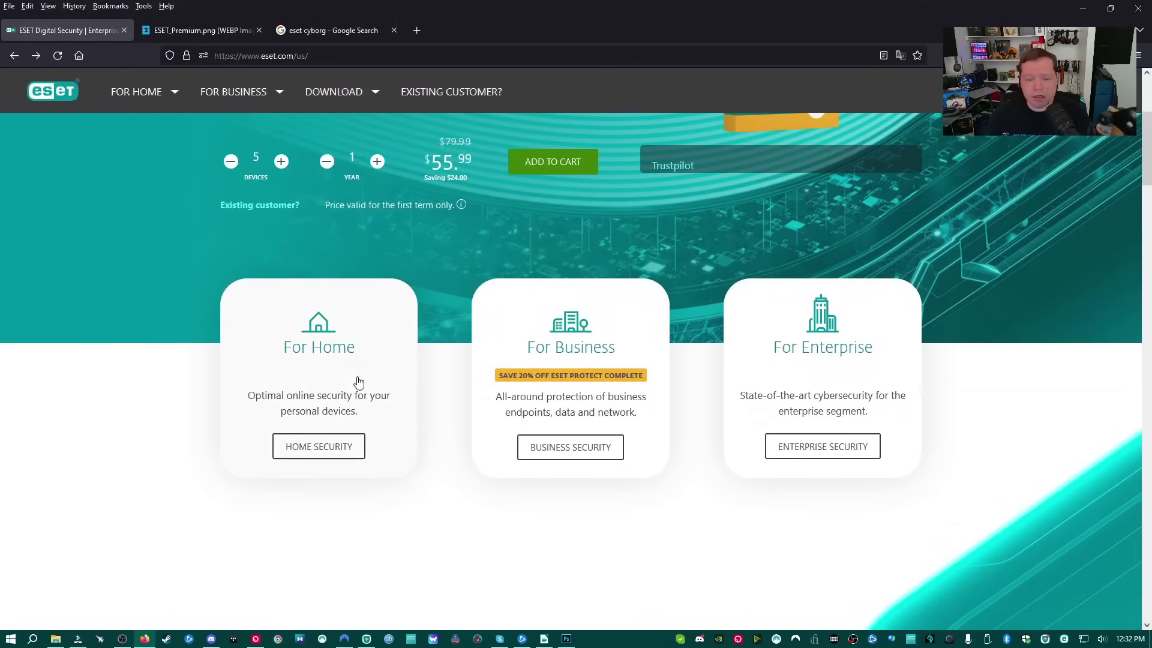
left_click(329, 448)
scroll(651, 379, "down", 2)
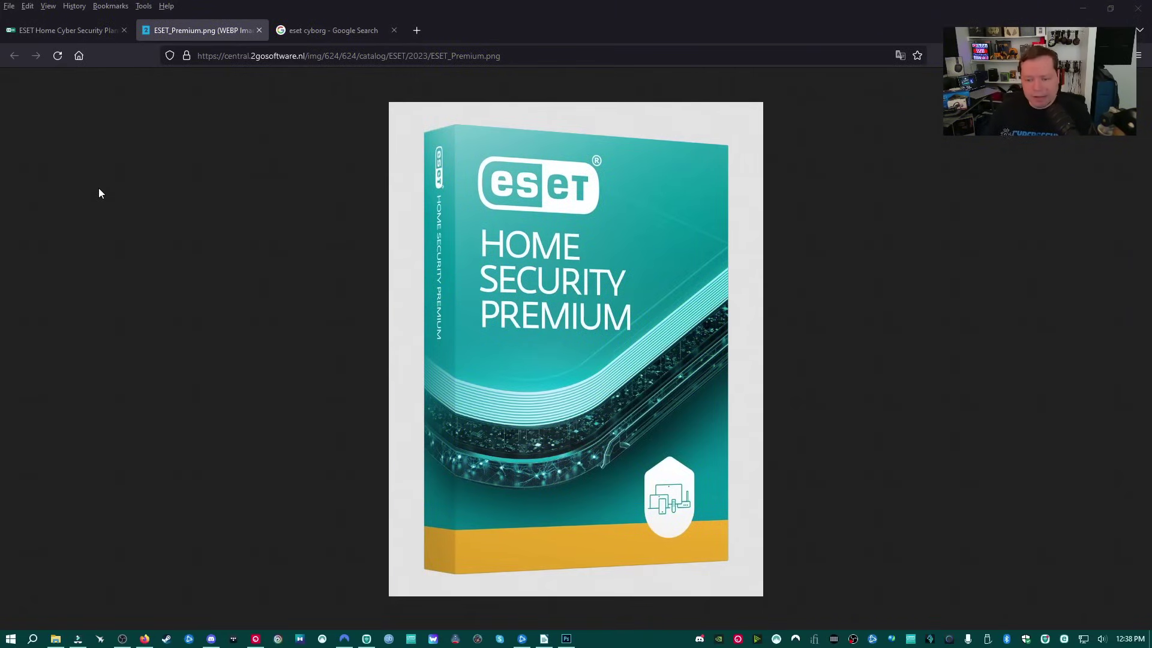
Step: Preview several ESET robot results for 'eset cyborg', including Pinterest, HiClipart and ESET Forum images
left_click(365, 30)
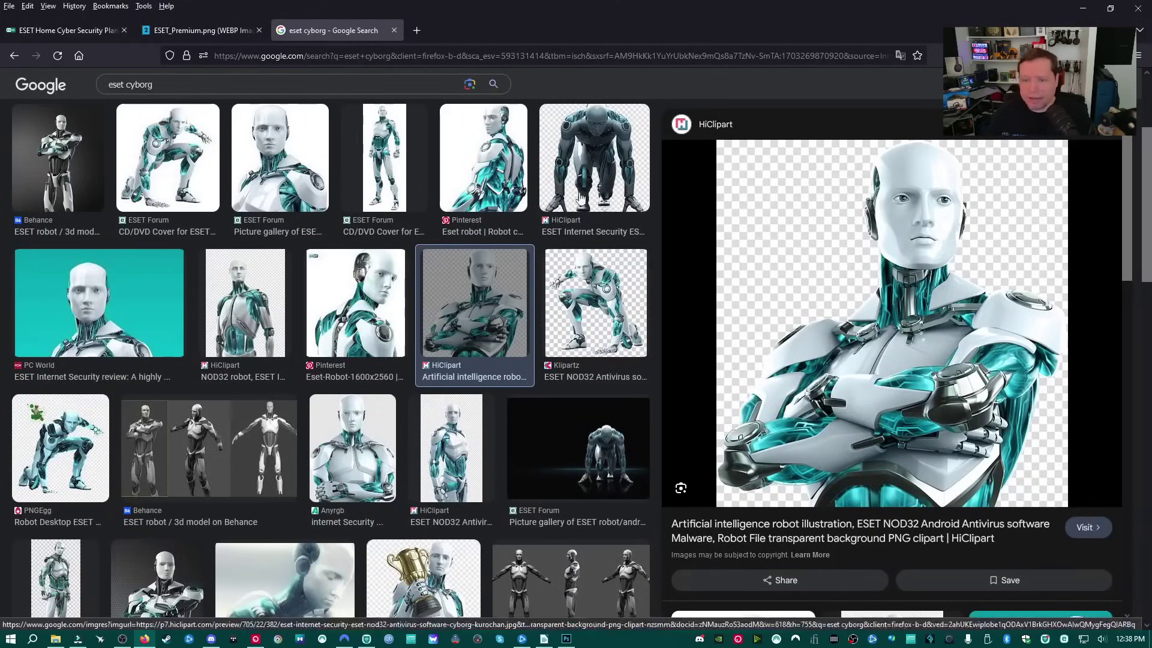
left_click(620, 302)
left_click(387, 298)
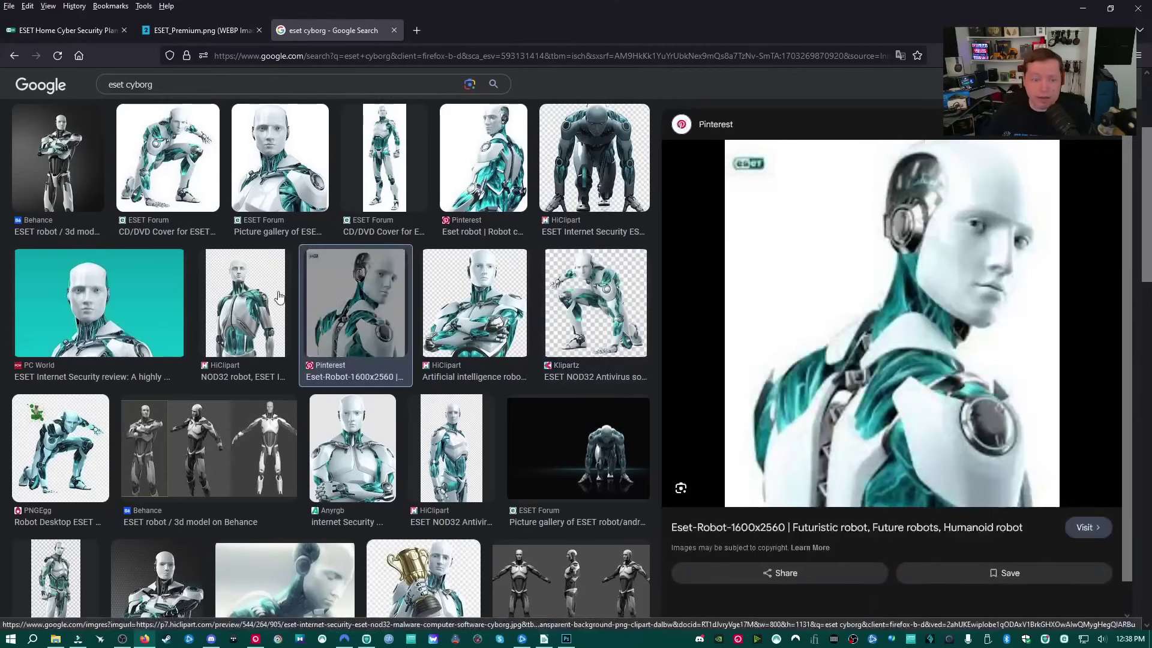
left_click(252, 264)
left_click(146, 173)
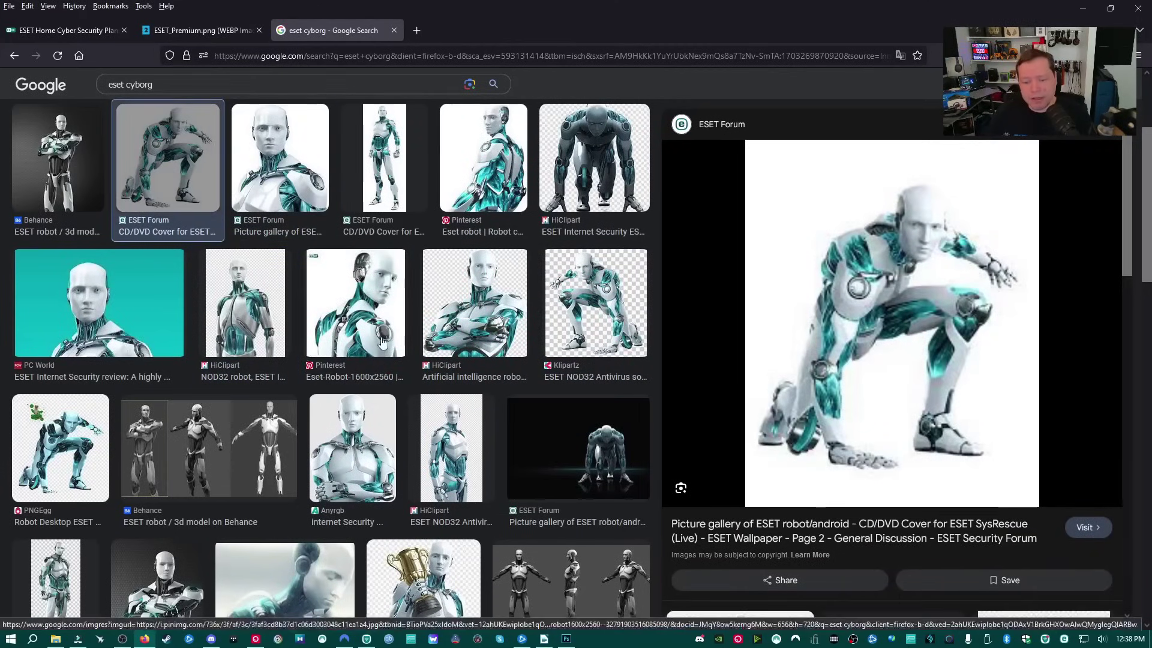
Step: Revisit the Premium box image, briefly open ESET Security Ultimate, then preview the standing HiClipart NOD32 robot
left_click(198, 25)
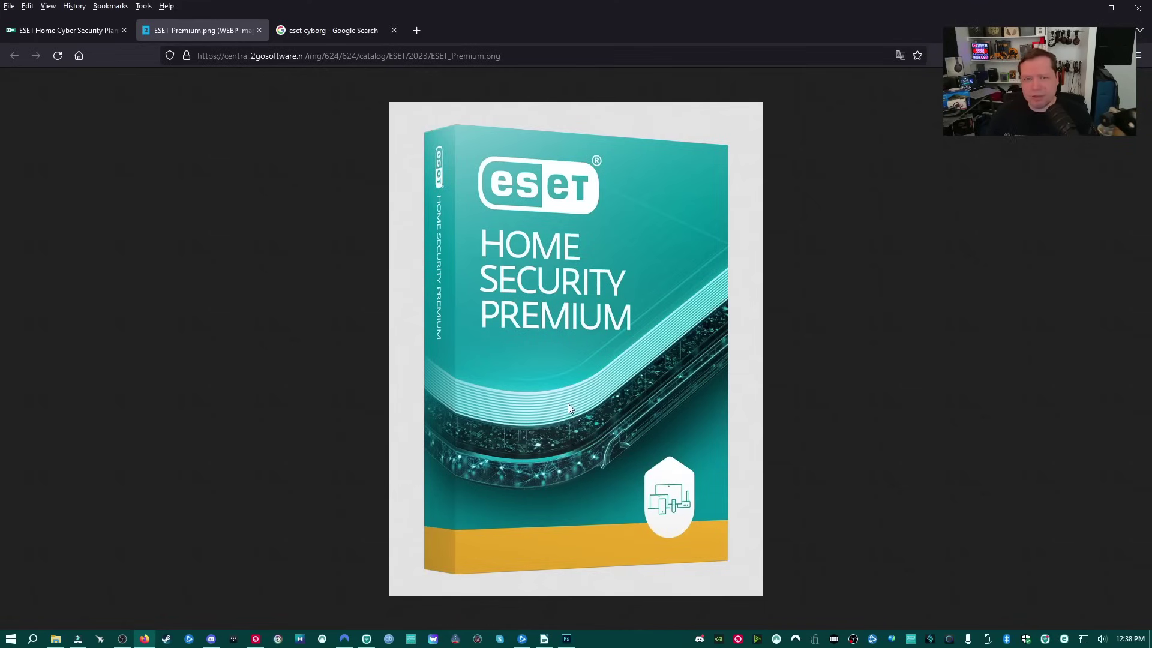
left_click(336, 34)
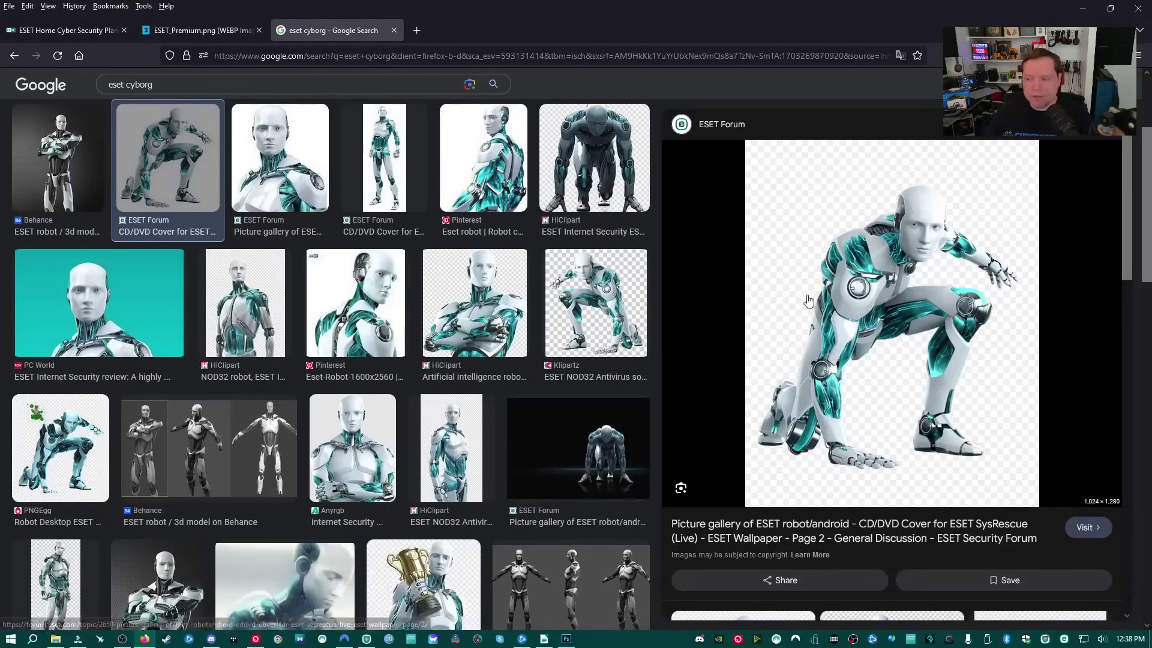
left_click(474, 303)
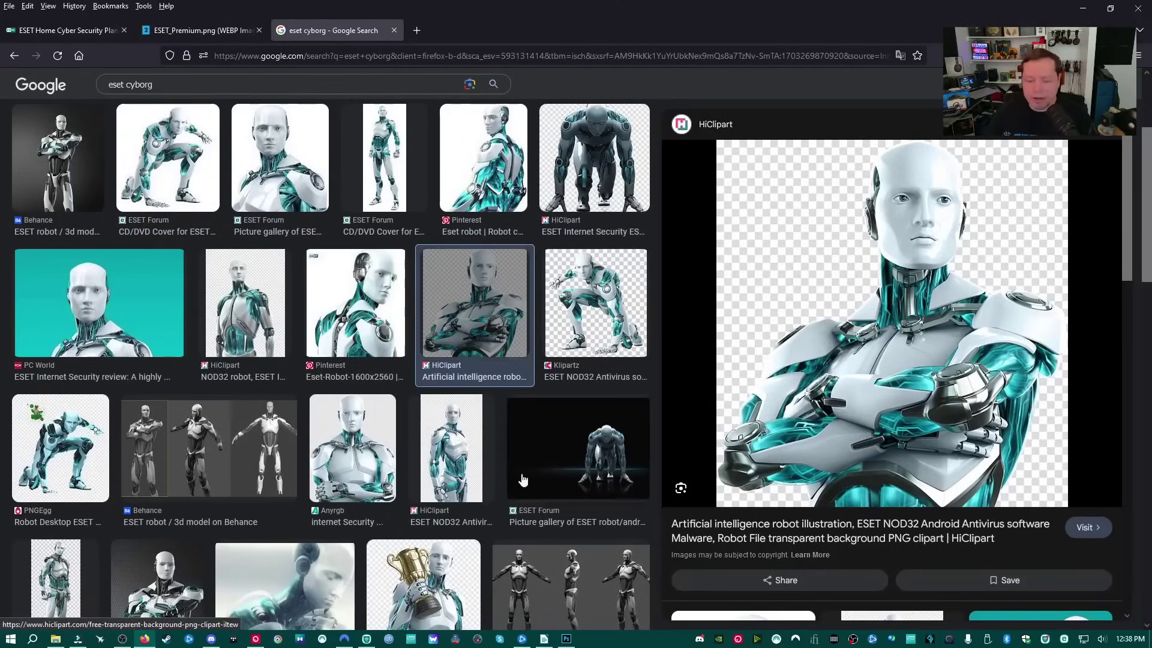
left_click(1026, 638)
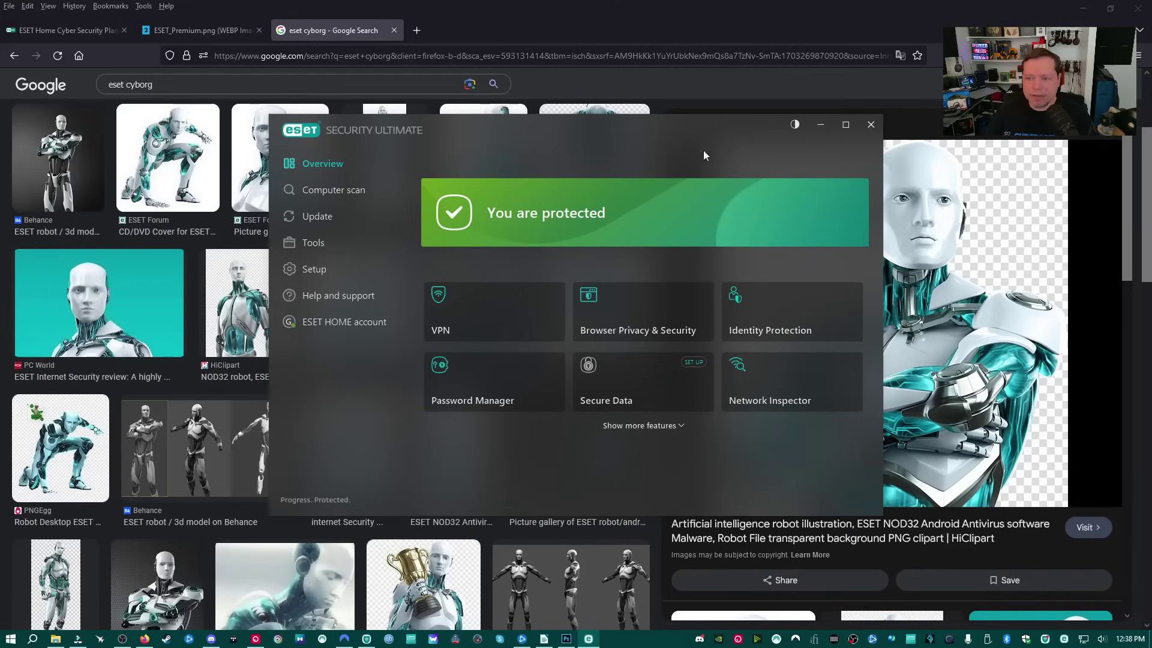
left_click(870, 125)
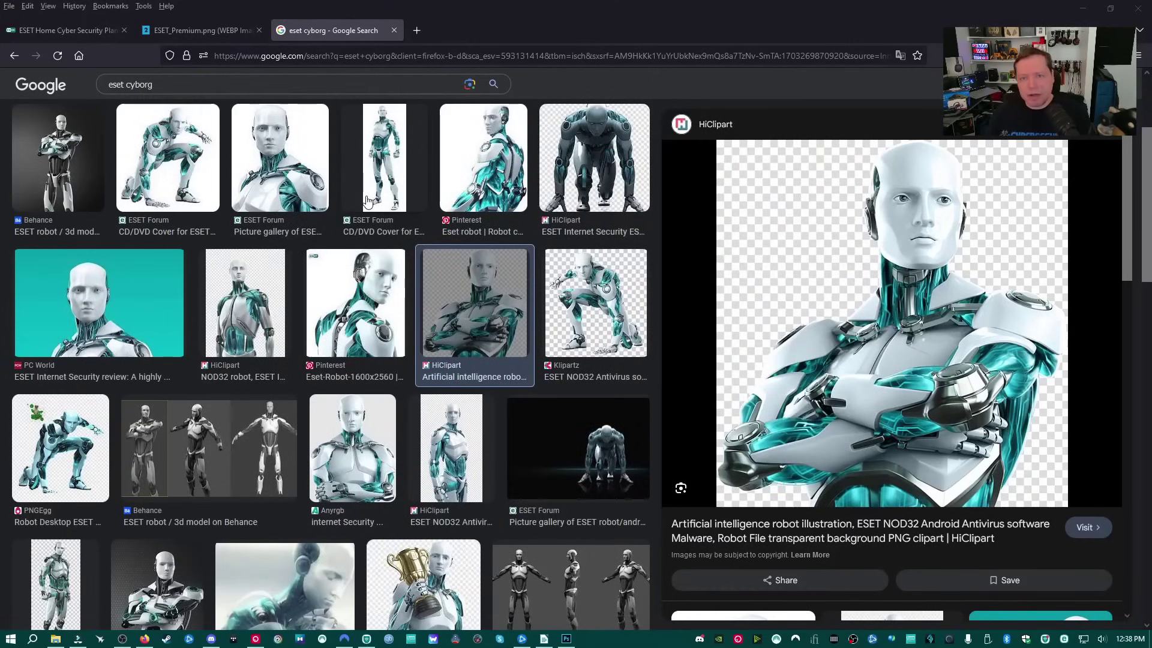
left_click(433, 457)
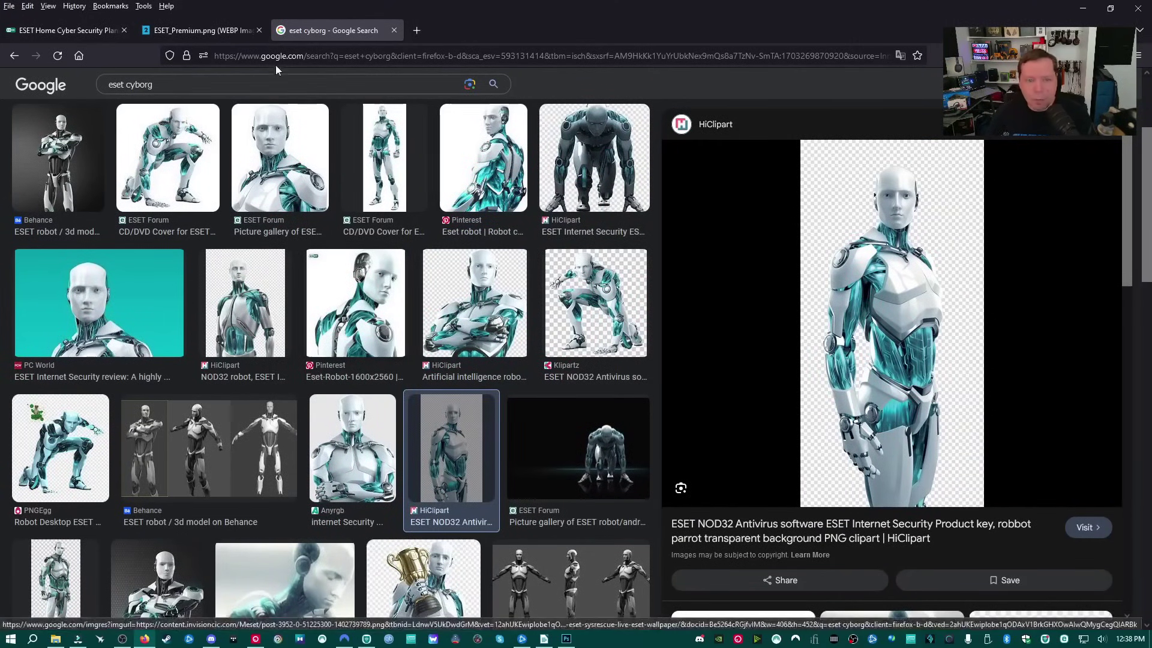
Step: Switch to the ESET_Premium.png tab and bring ESET Security Ultimate up on its Overview page
left_click(192, 28)
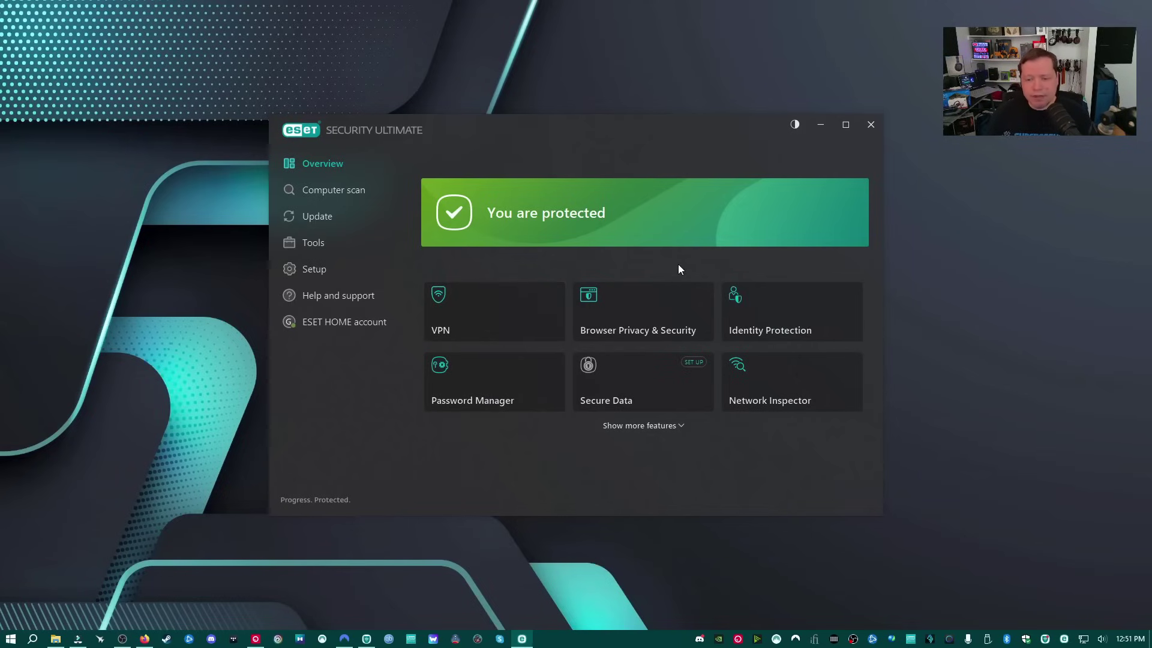
Step: Open Setup and briefly browse the Computer protection and Internet protection categories
left_click(351, 280)
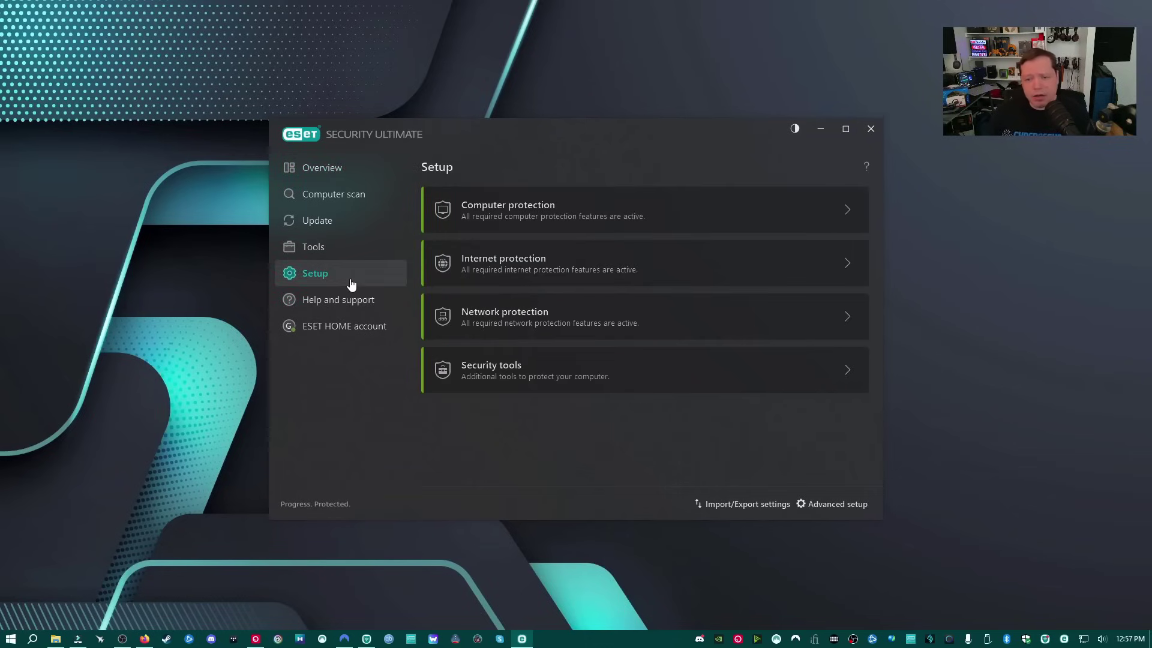
left_click(541, 203)
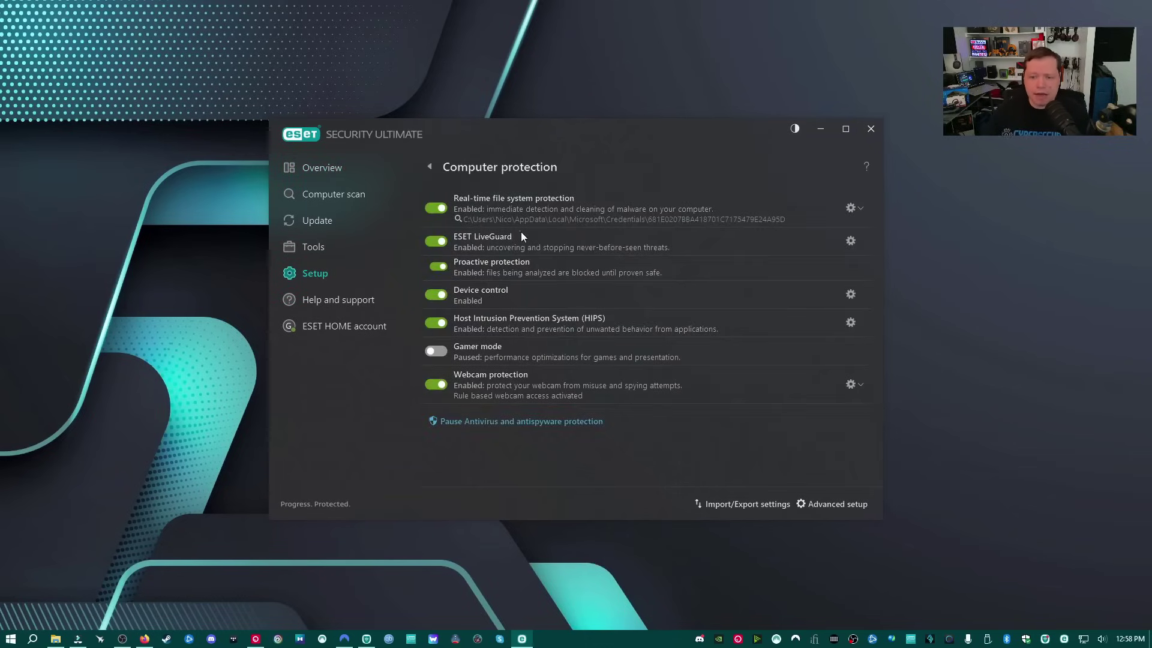
left_click(435, 170)
left_click(498, 268)
left_click(436, 171)
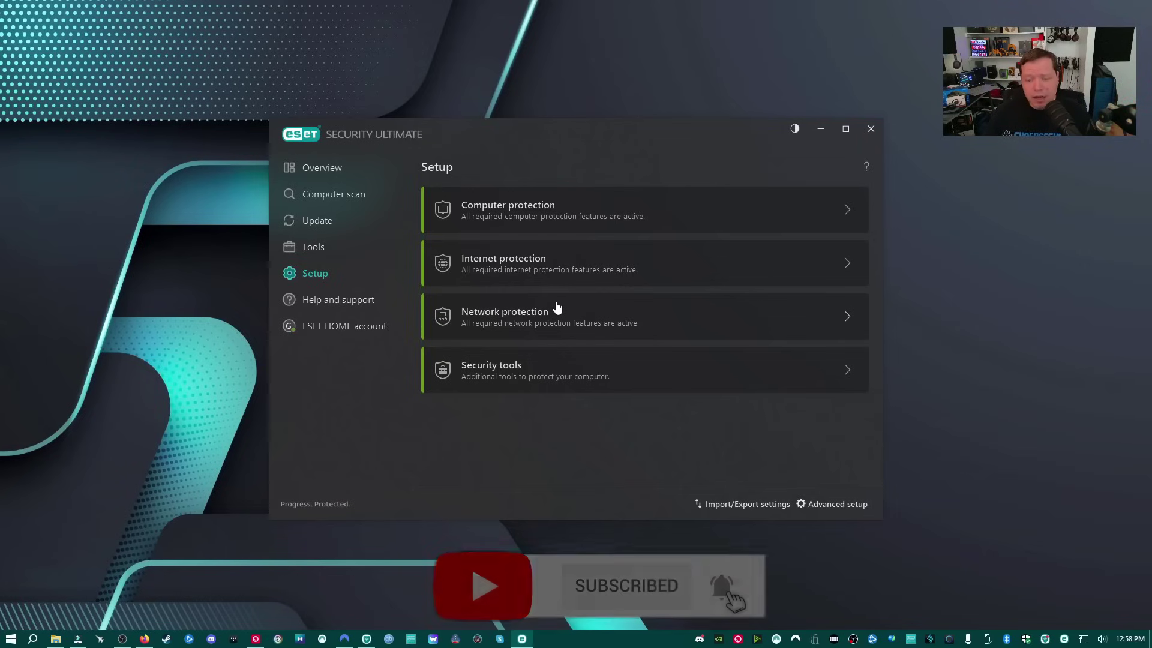
Step: Review Computer protection features such as Proactive protection, ESET LiveGuard and Device control
left_click(577, 220)
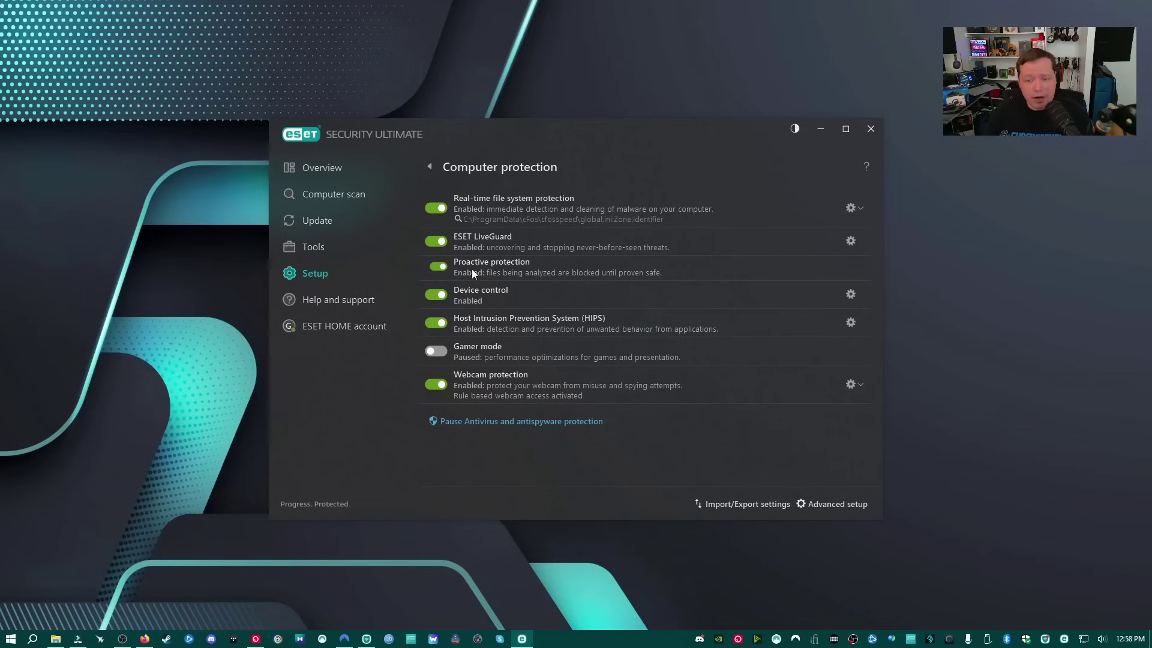
mouse_move(530, 269)
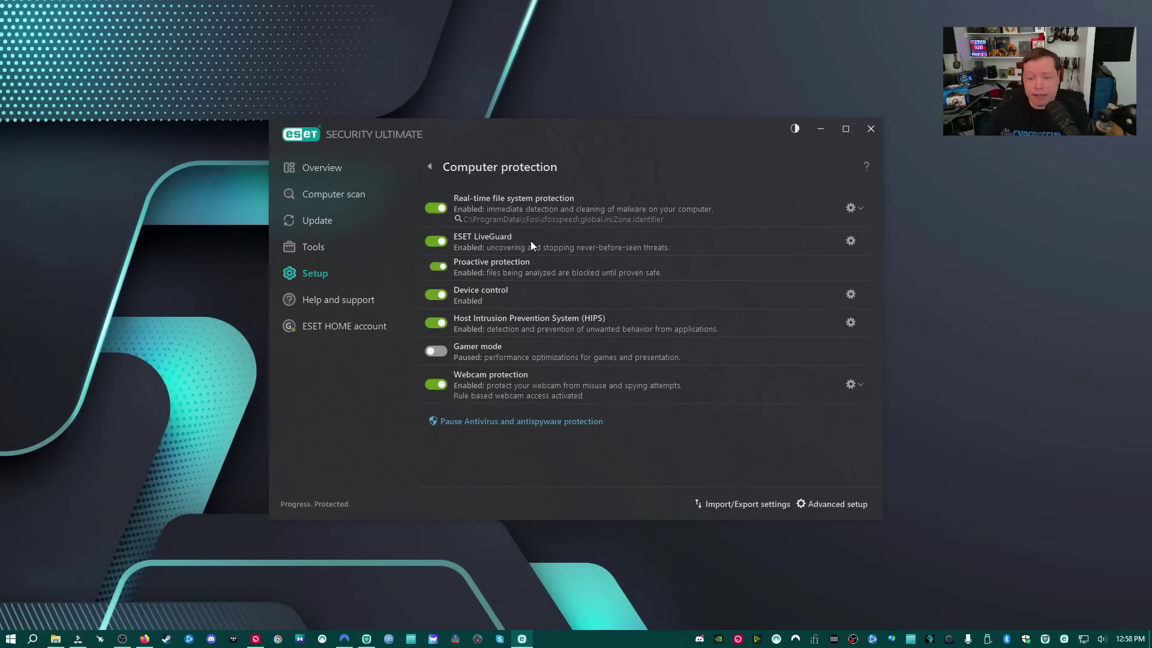
mouse_move(531, 245)
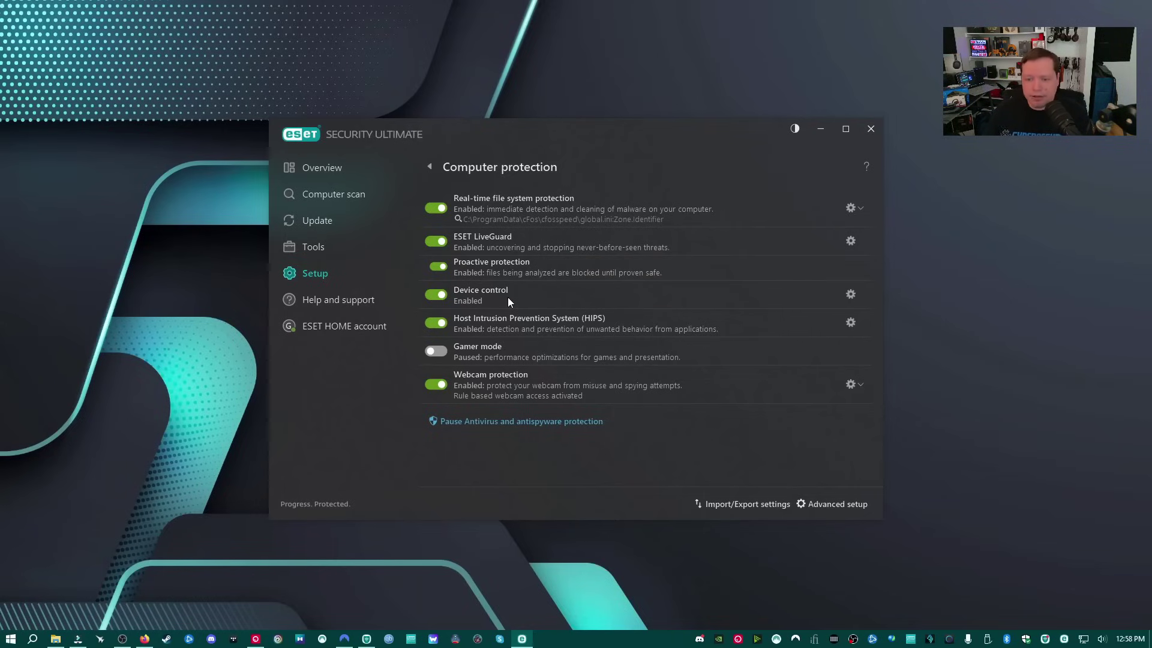
mouse_move(507, 298)
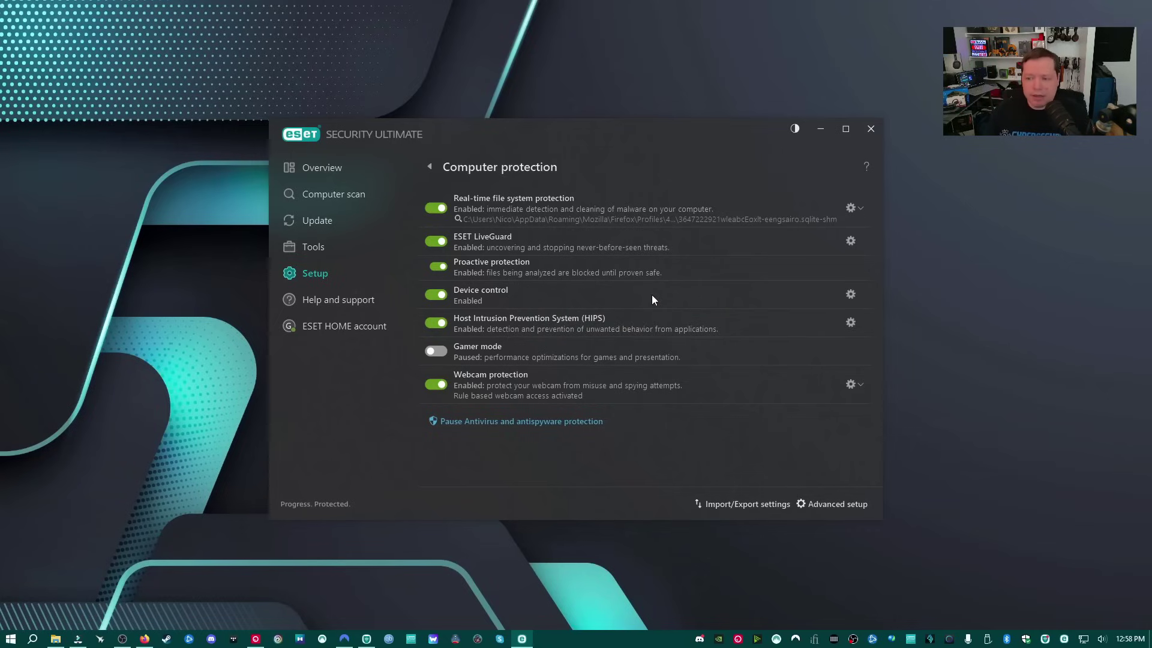
mouse_move(549, 297)
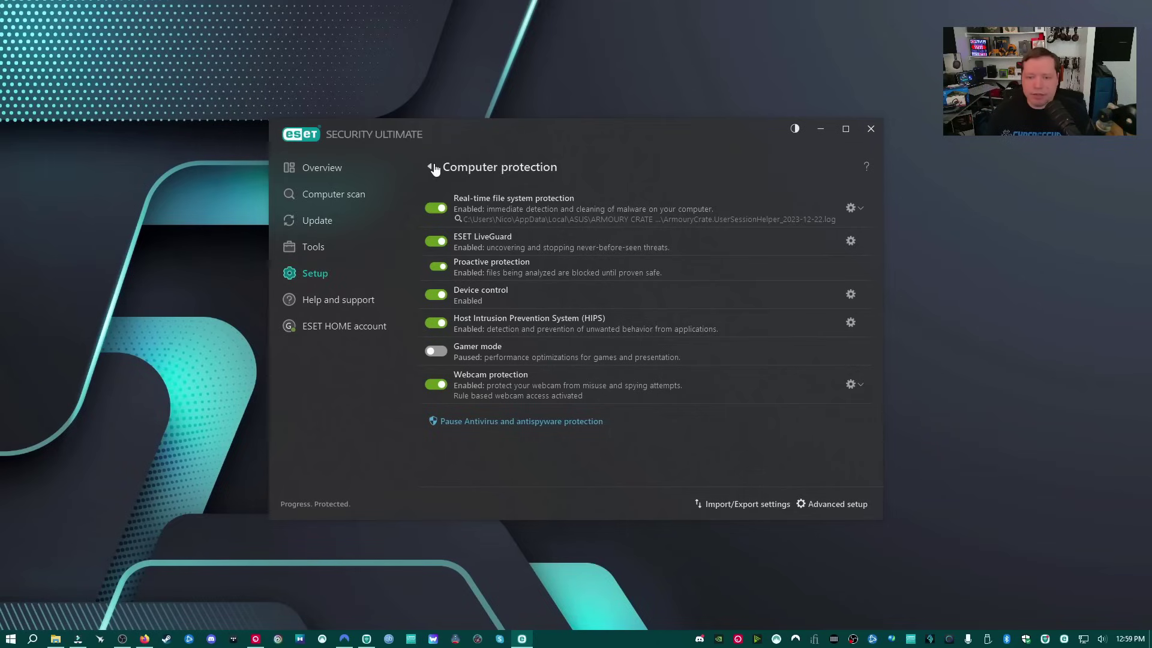
Step: Open the Internet protection settings from Setup, then return to the category list
left_click(431, 167)
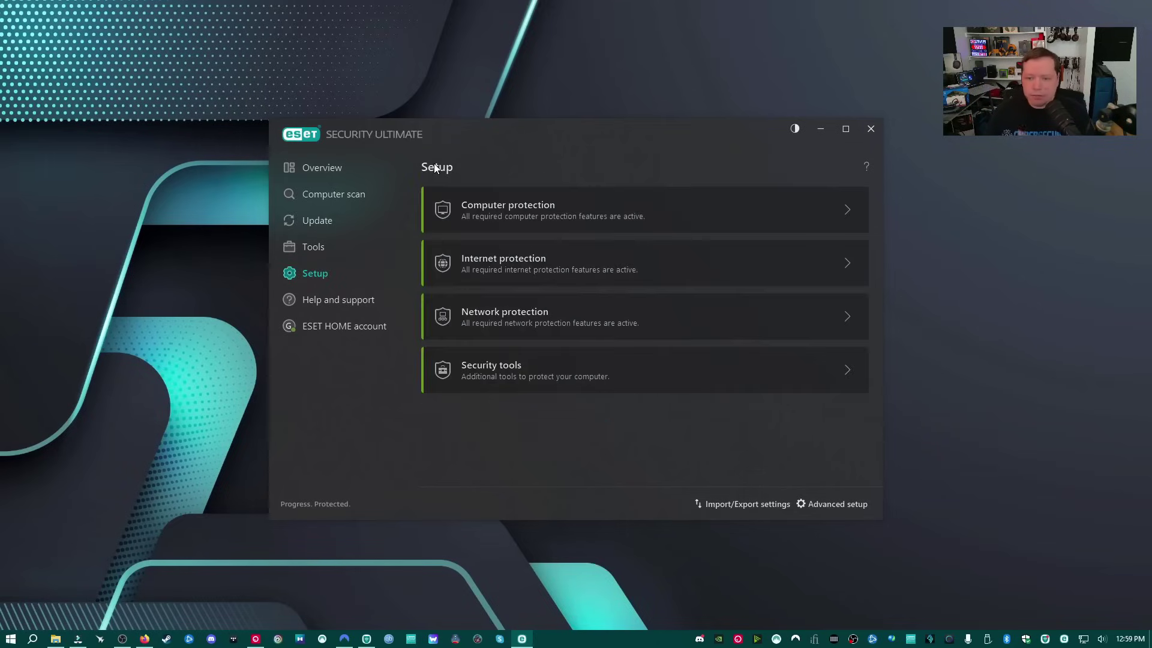
left_click(531, 270)
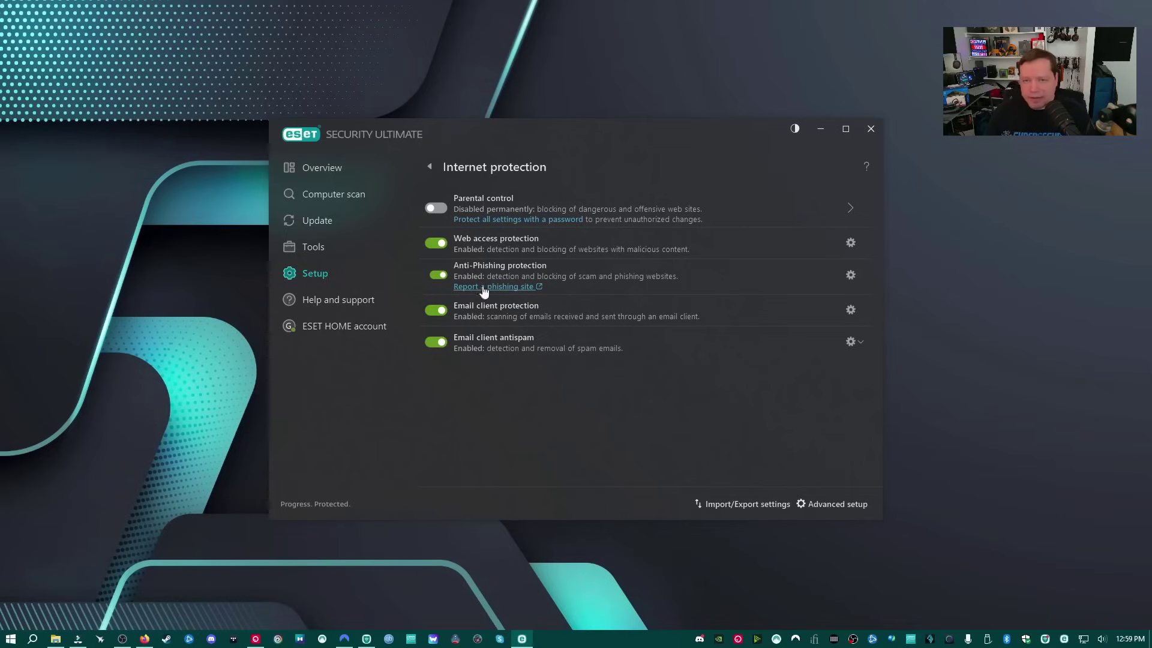
left_click(431, 170)
Step: Open Network protection and inspect the Network attack protection (IDS) entry
left_click(536, 315)
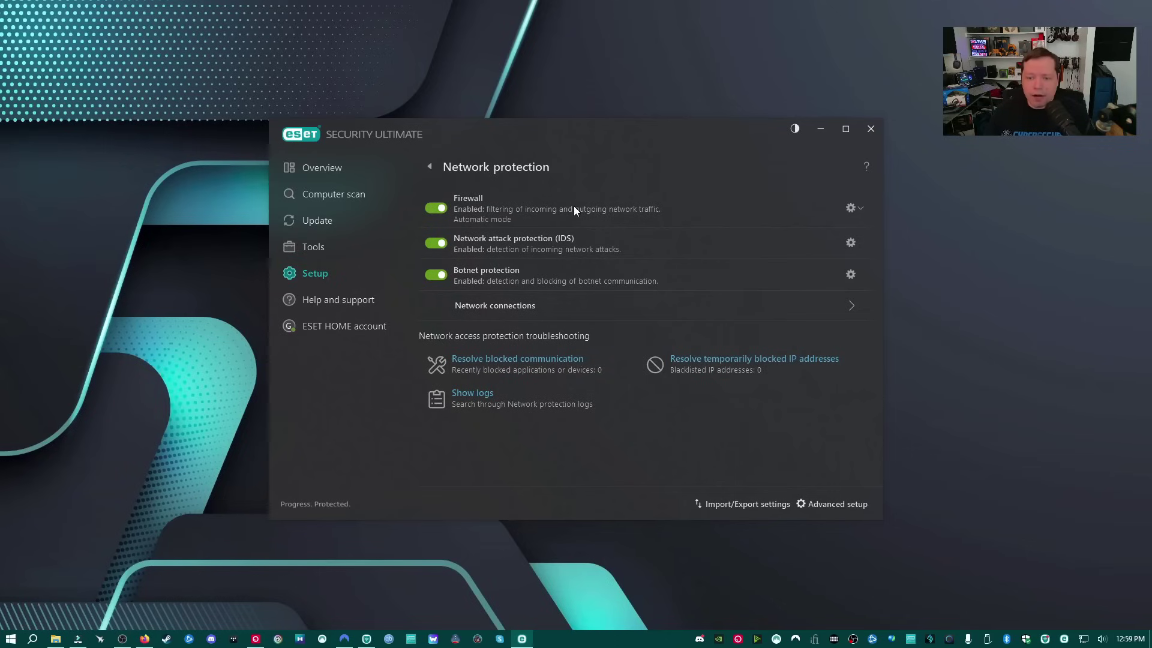
mouse_move(549, 248)
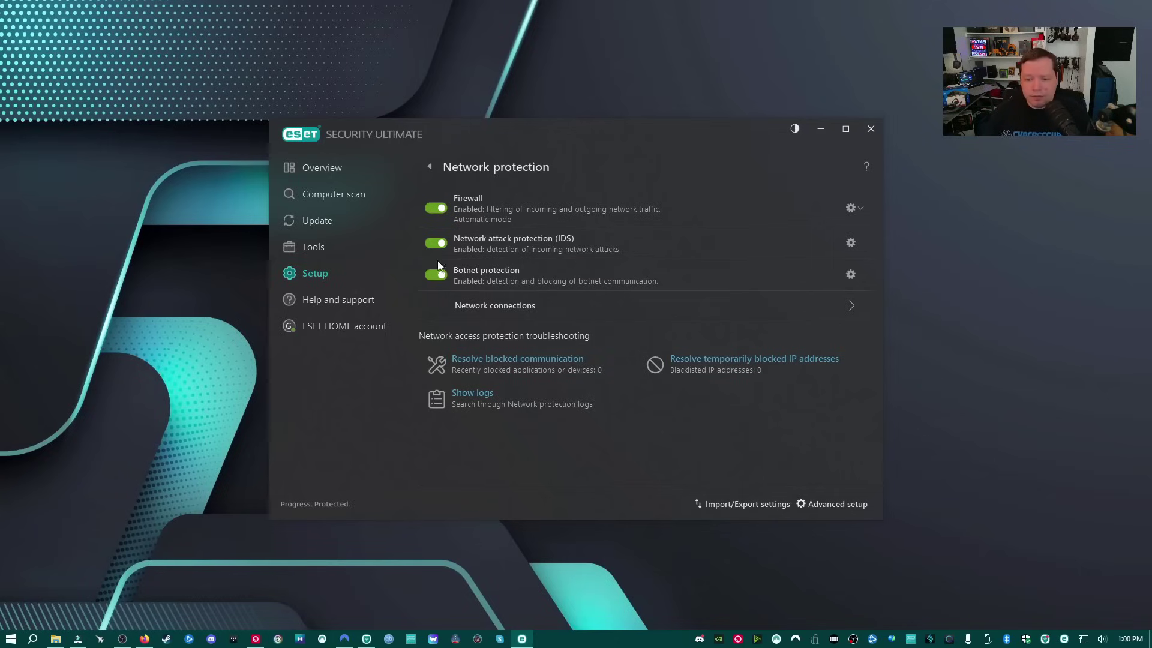
Step: Open Security tools, review Safe Banking & Browsing, and view Browser Privacy & Security details
left_click(432, 168)
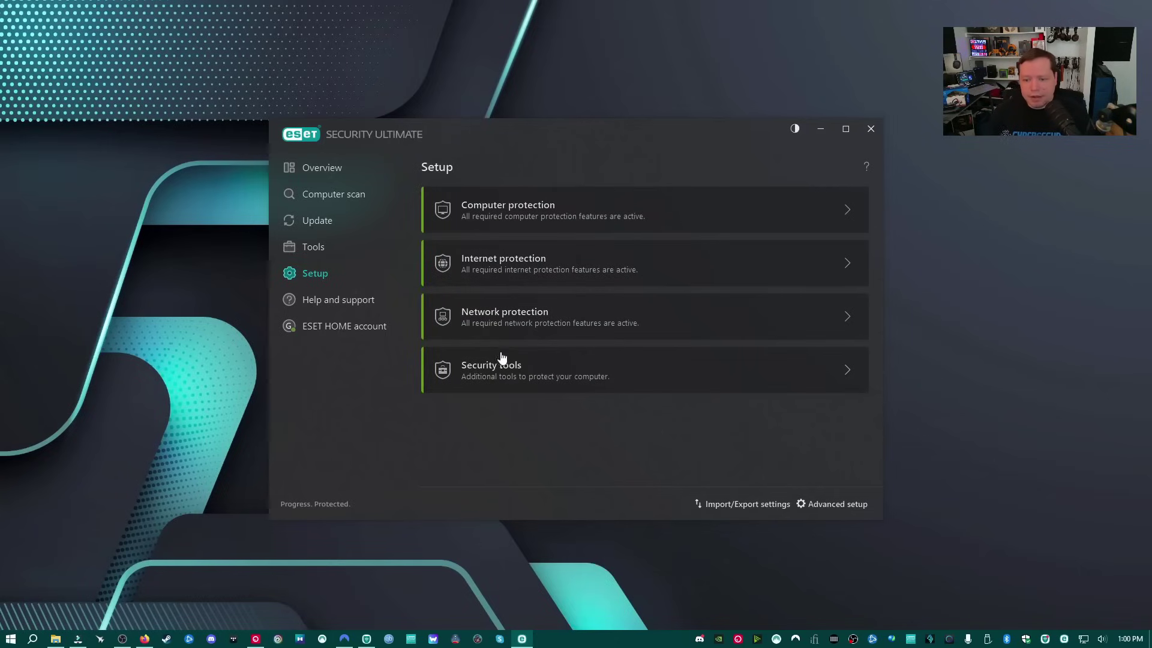
left_click(485, 379)
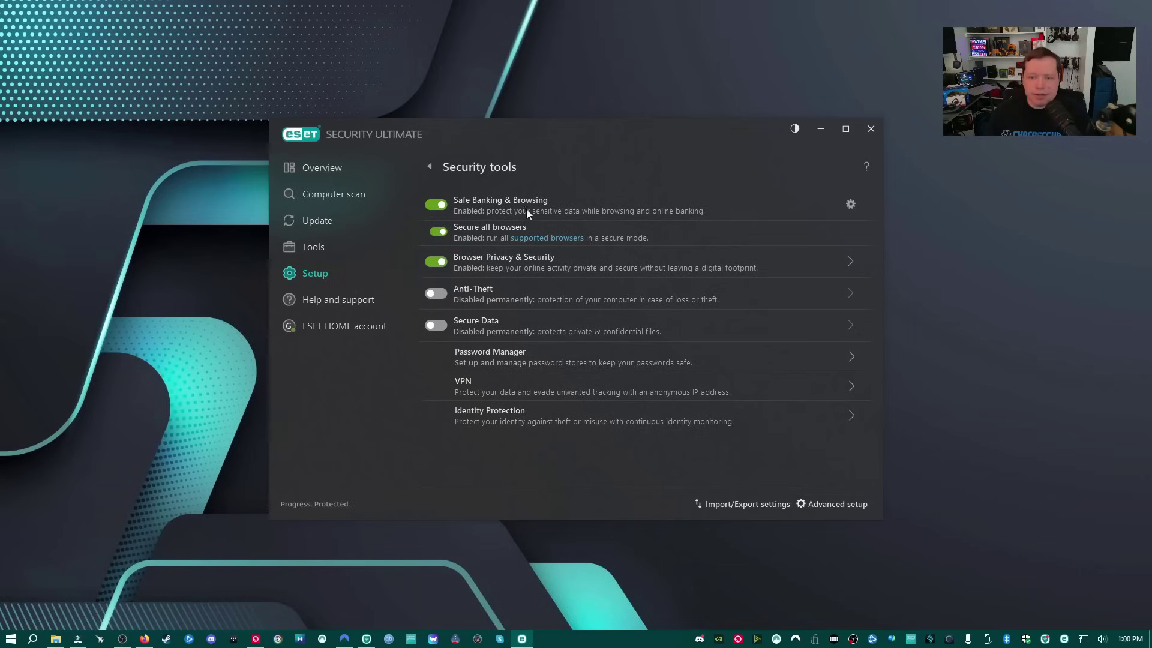
mouse_move(556, 204)
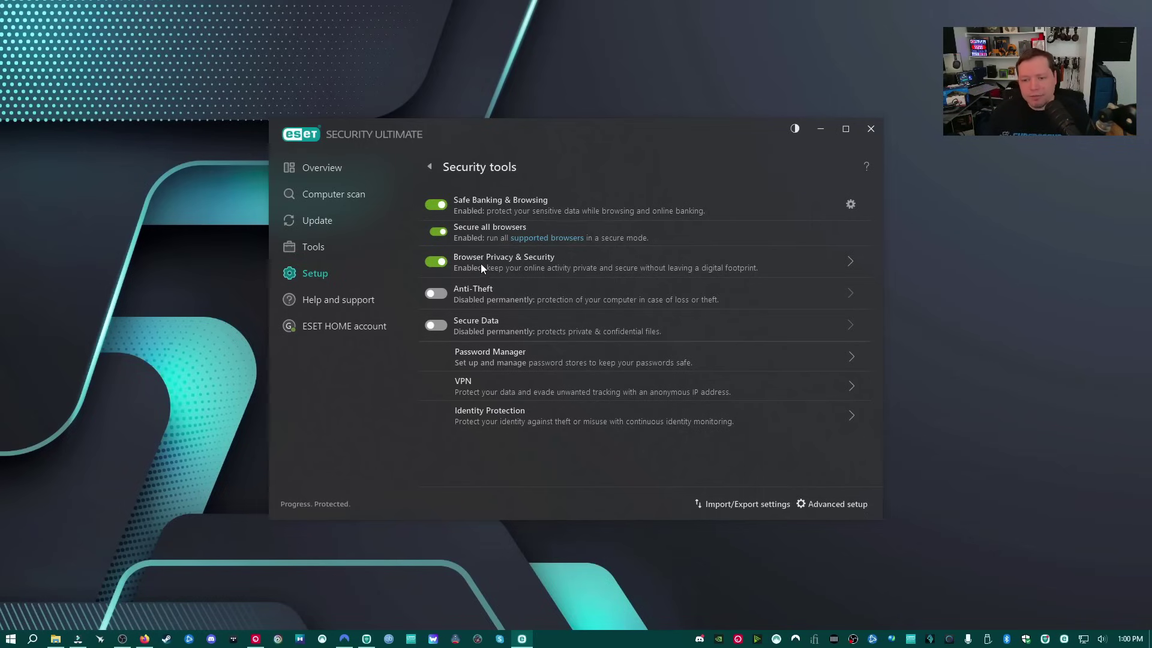
left_click(852, 261)
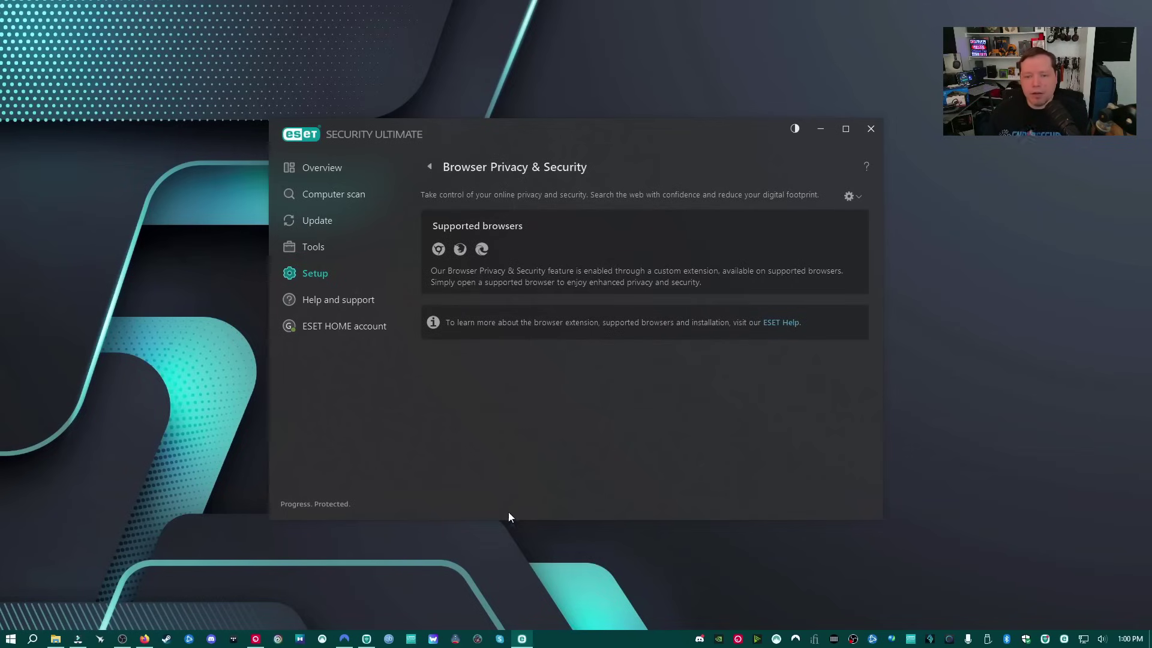
Step: Show the ESET extension page in Firefox with the ESET_Plugin2.JPG Properties window moved over it
left_click(145, 639)
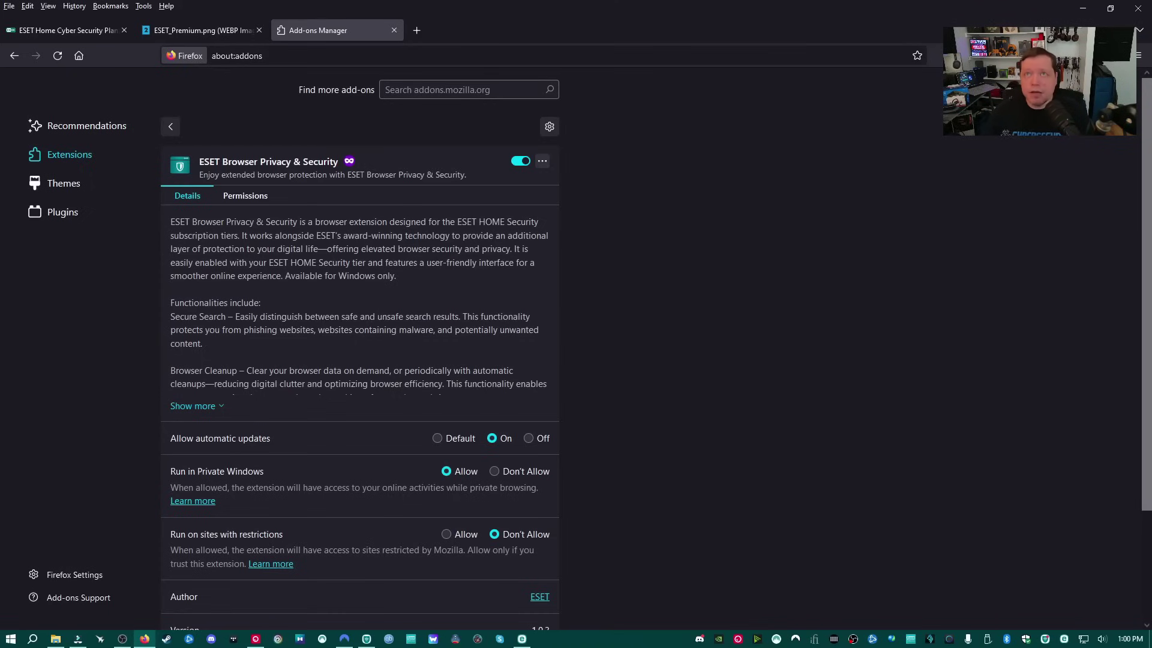
left_click_drag(602, 1, 517, 168)
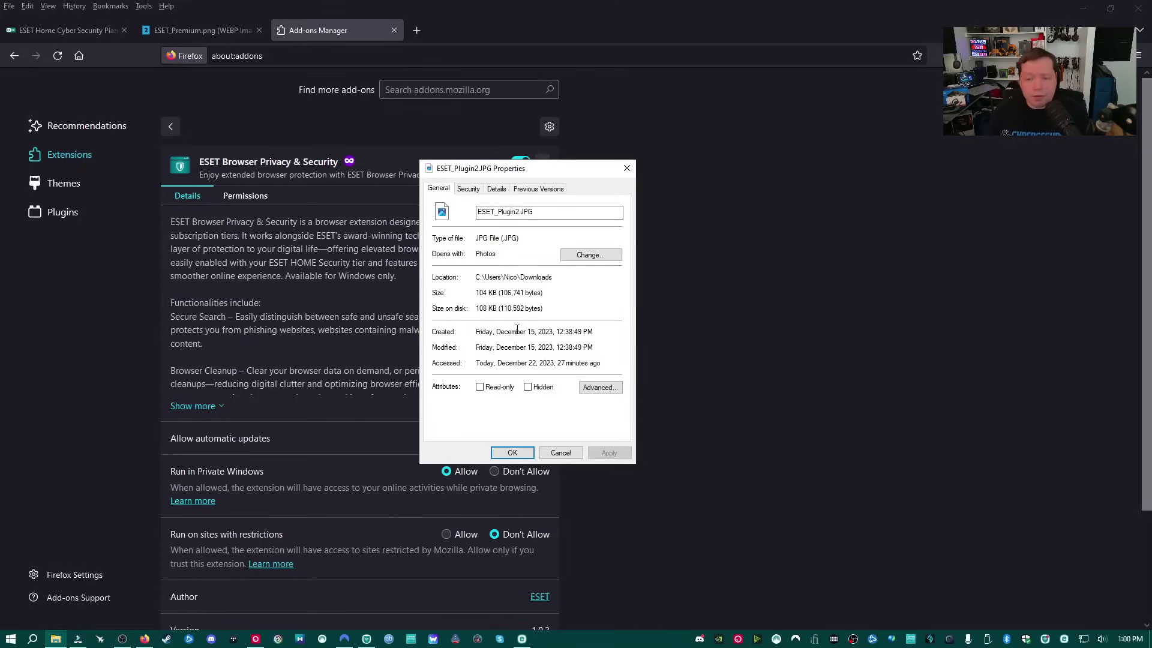
Step: Show ESET_Plugin2.JPG's Details tab and scroll through its metadata
left_click(496, 188)
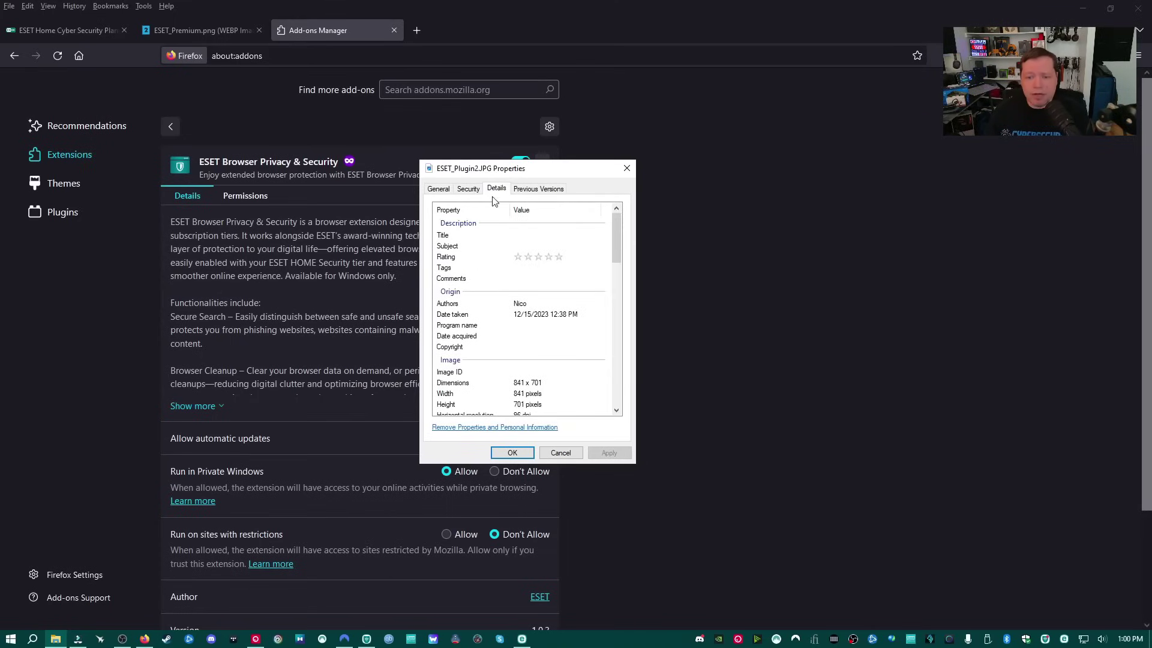
scroll(540, 267, "down", 2)
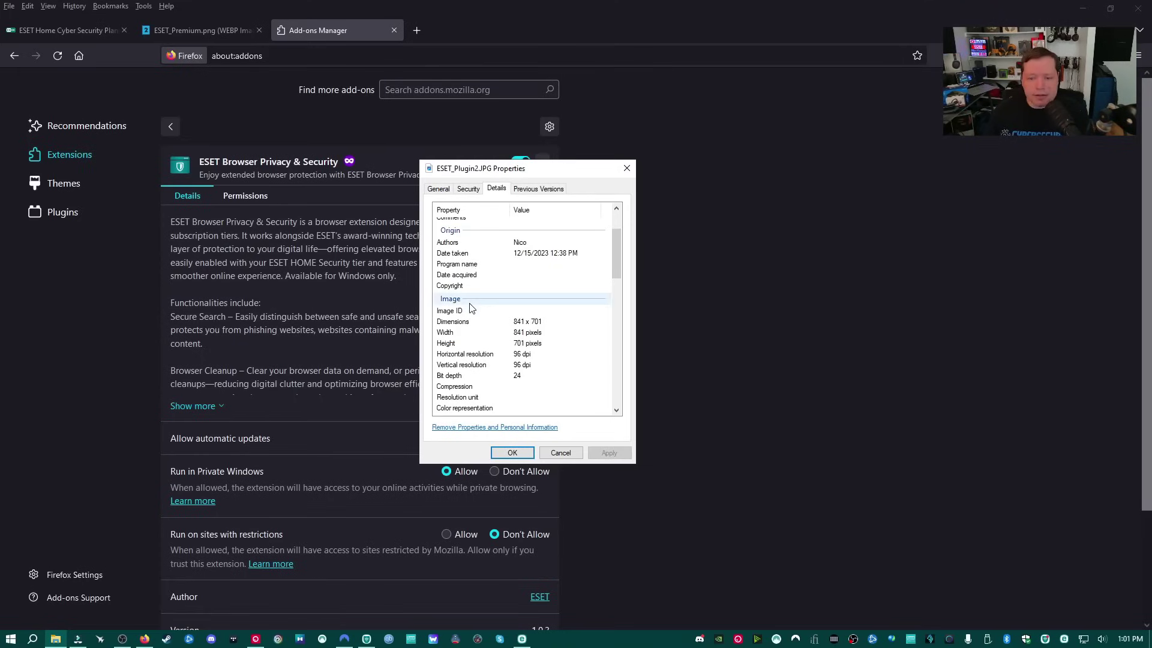
scroll(480, 294, "down", 2)
scroll(486, 283, "down", 12)
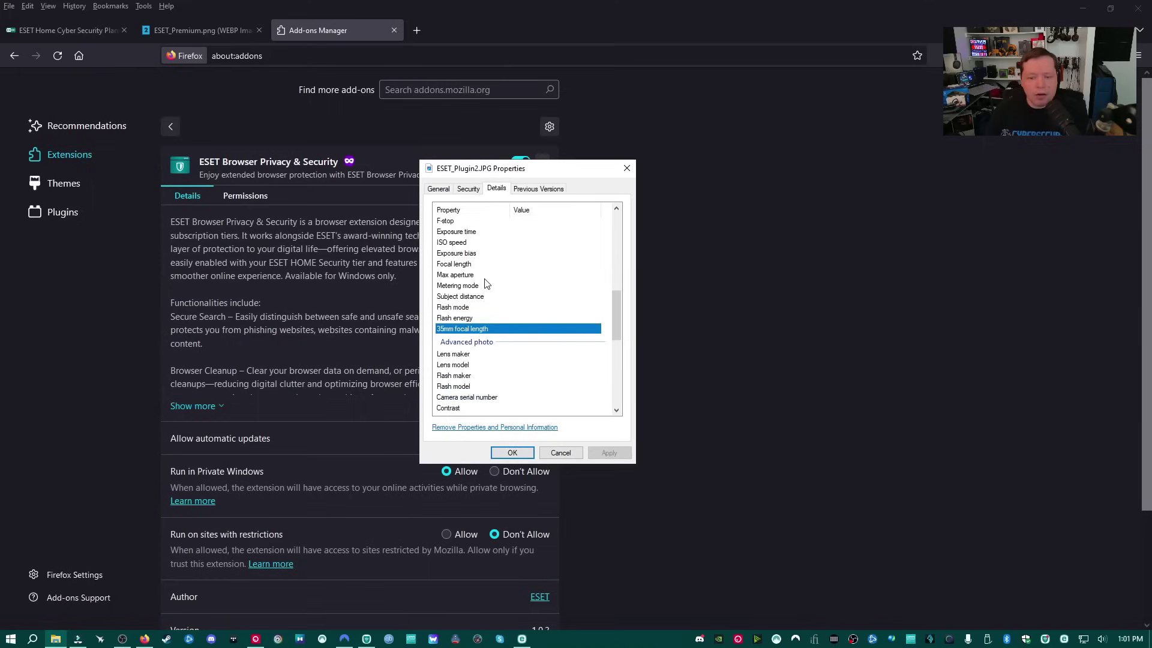
scroll(486, 283, "down", 3)
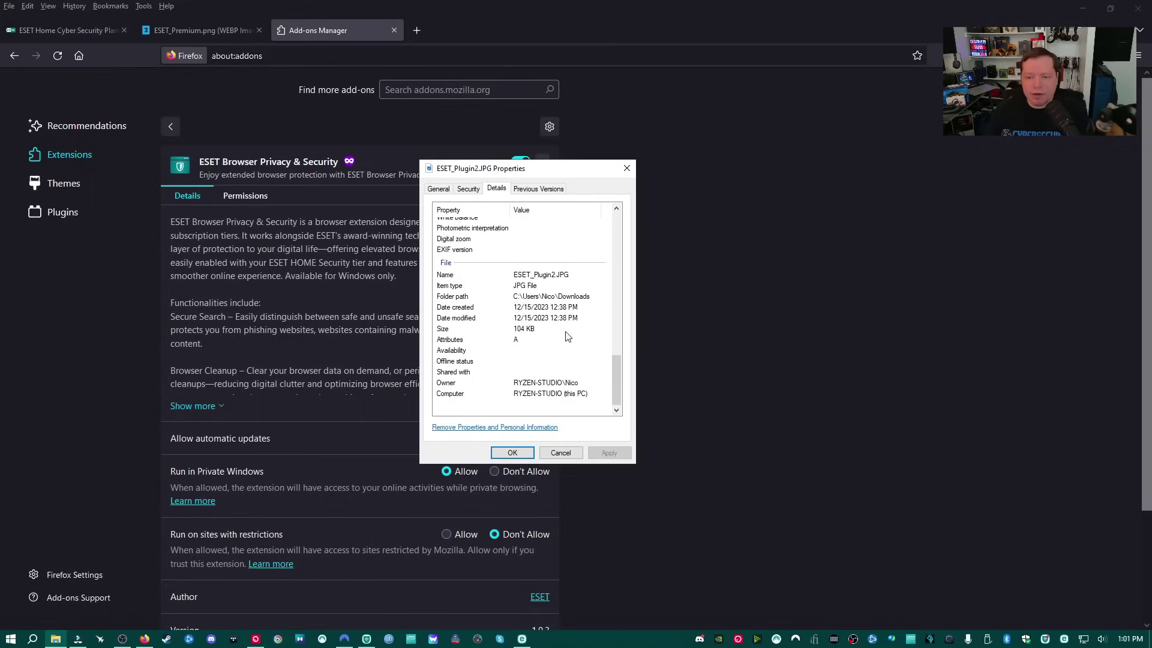
Step: Point out the folder path, item type, file name, owner and computer entries
left_click(561, 297)
left_click(524, 287)
left_click(539, 275)
left_click(523, 383)
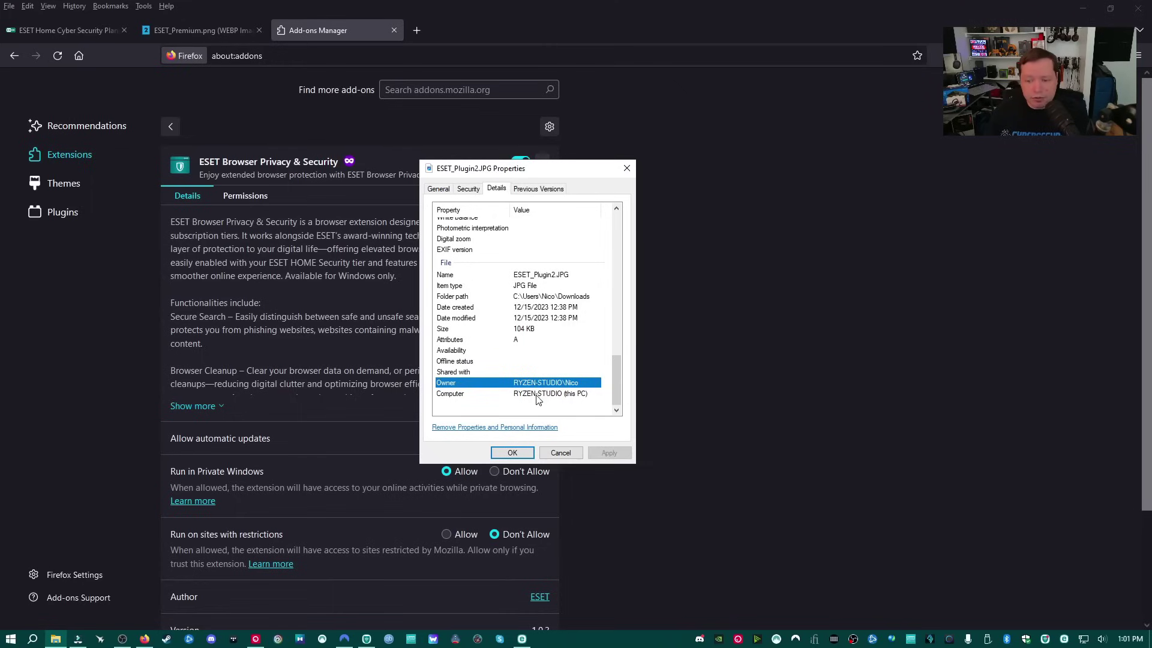
left_click(538, 395)
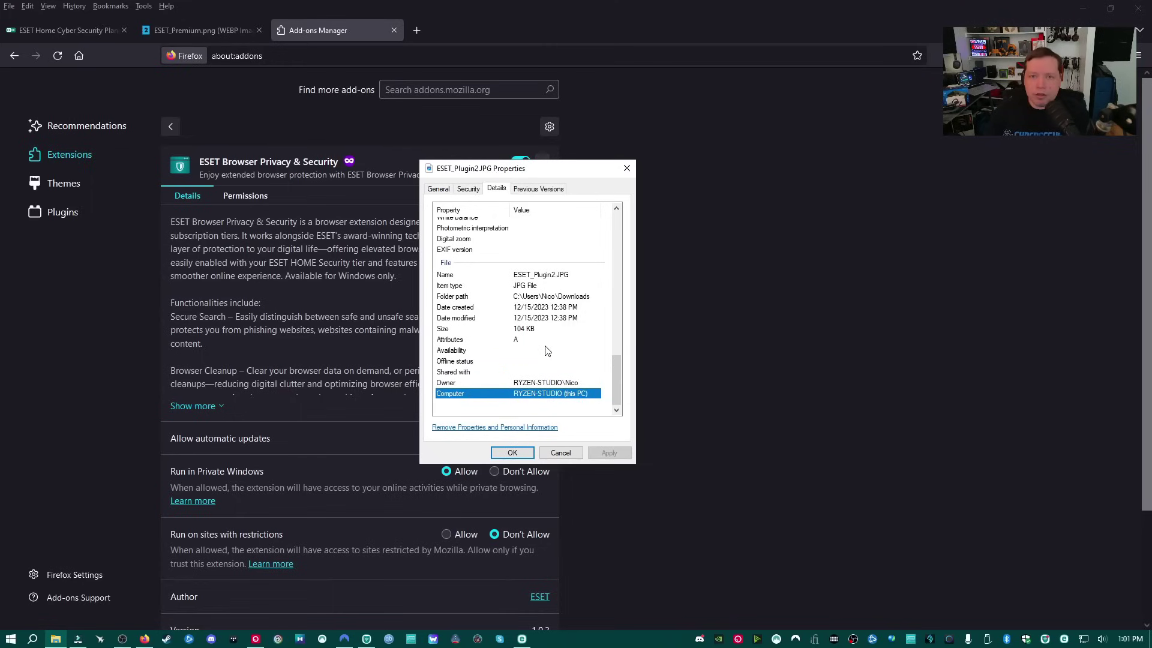
Step: Close the file Properties dialog to get back to ESET's Overview page
left_click(626, 169)
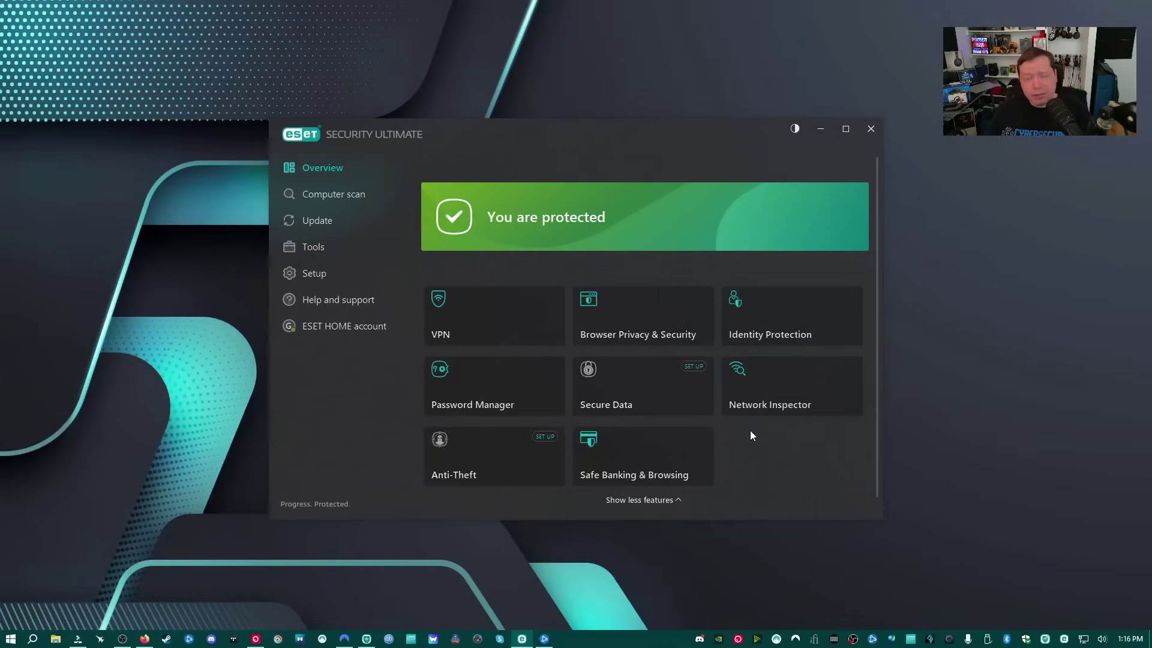
Step: Open ESET VPN on Boston MIT and browse server locations, collapsing the US East group
left_click(507, 321)
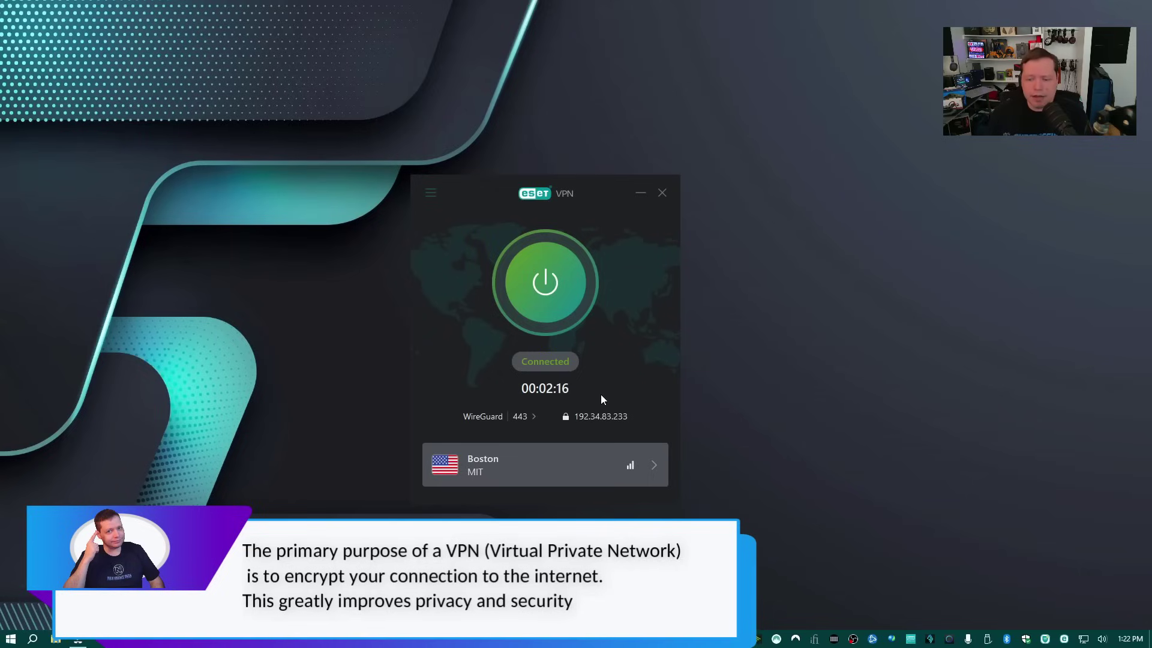
left_click(654, 464)
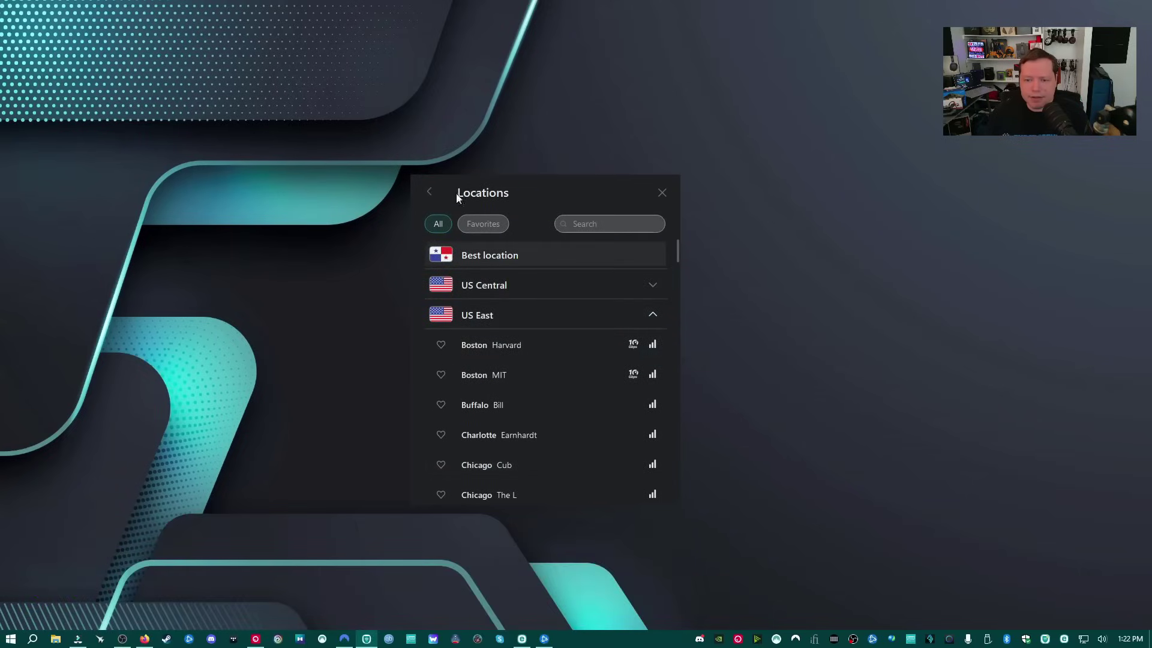
left_click(431, 193)
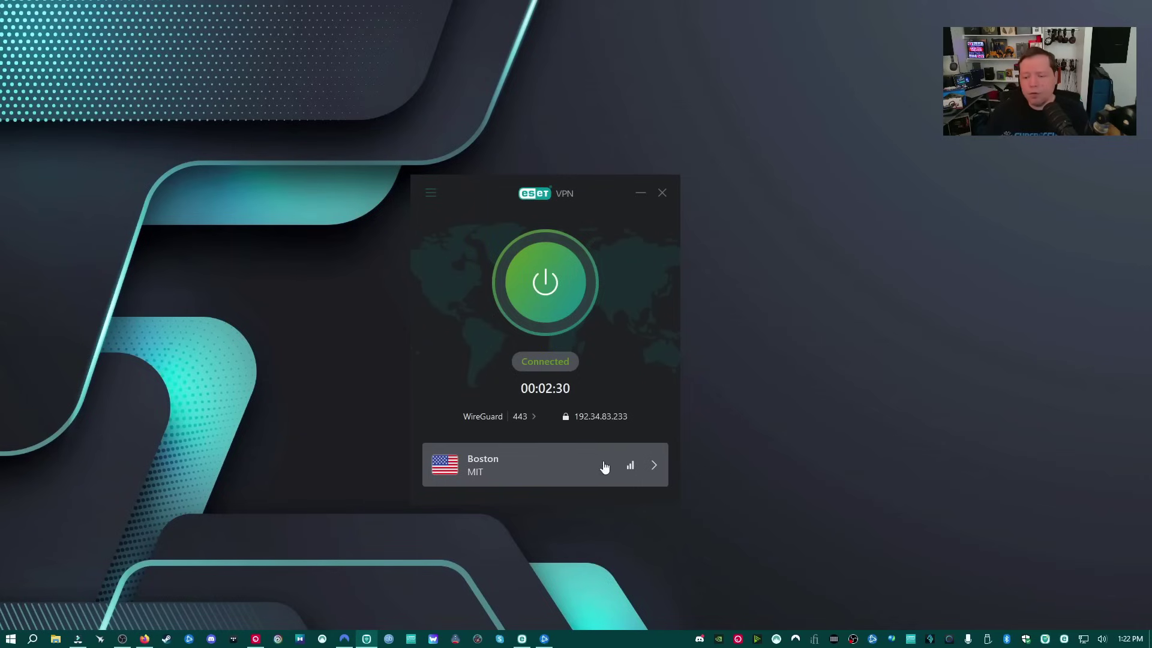
left_click(655, 472)
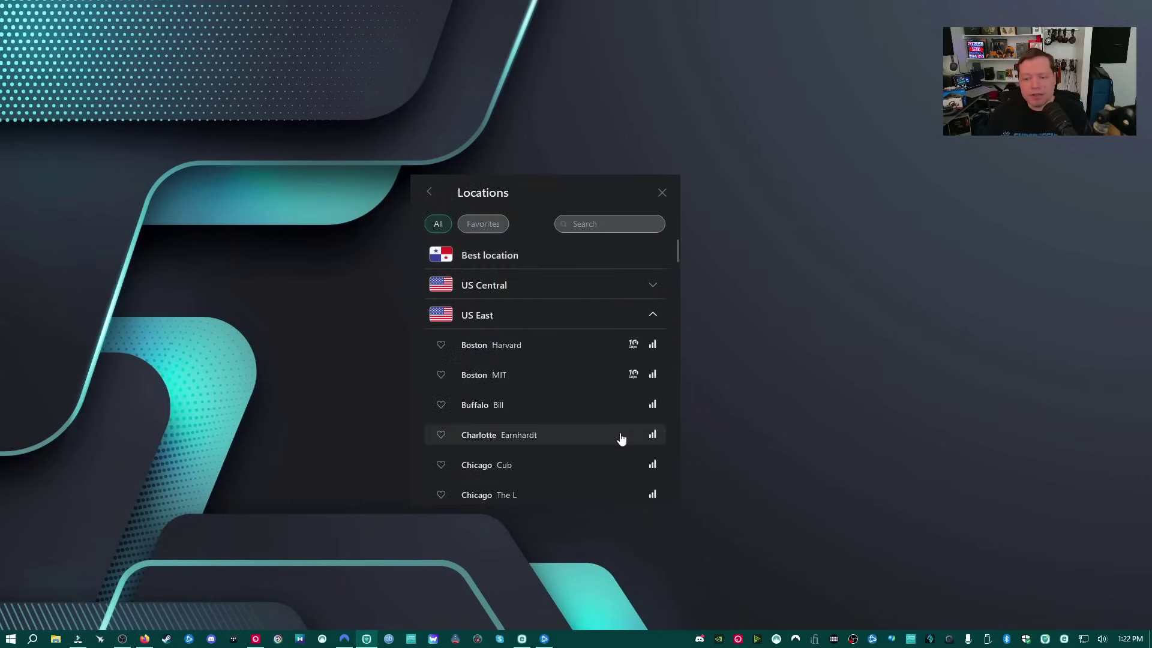
left_click(546, 322)
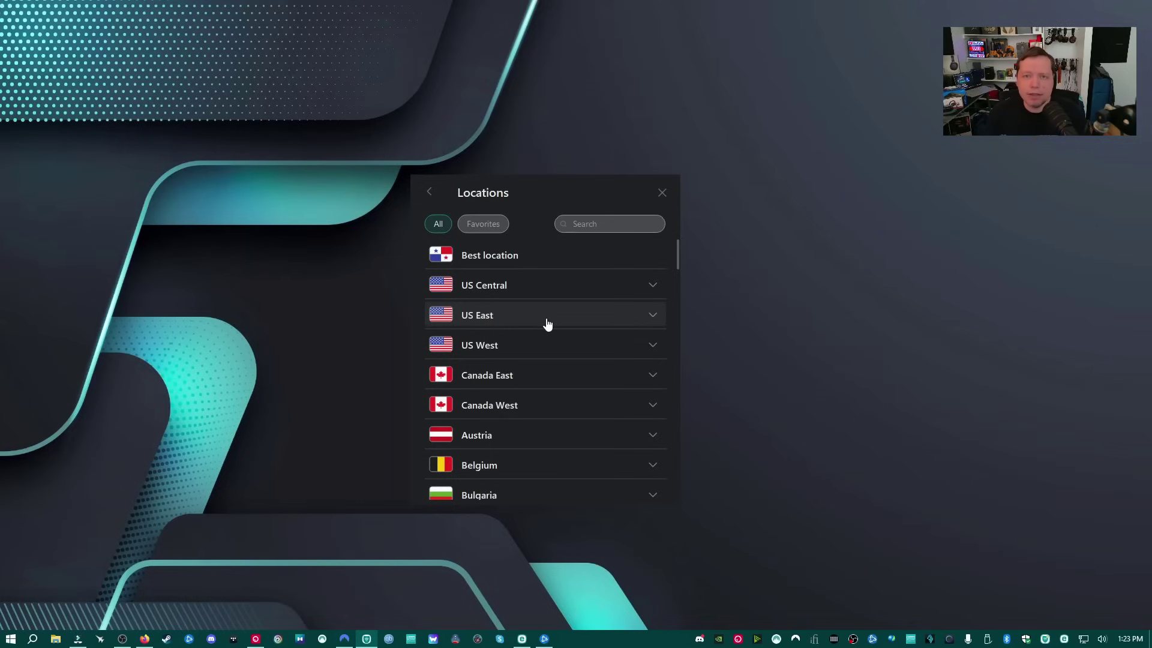
scroll(547, 324, "down", 9)
scroll(572, 387, "down", 11)
scroll(572, 384, "up", 20)
Step: Leave the Locations list for the main VPN screen showing the WireGuard 443 connection
left_click(430, 192)
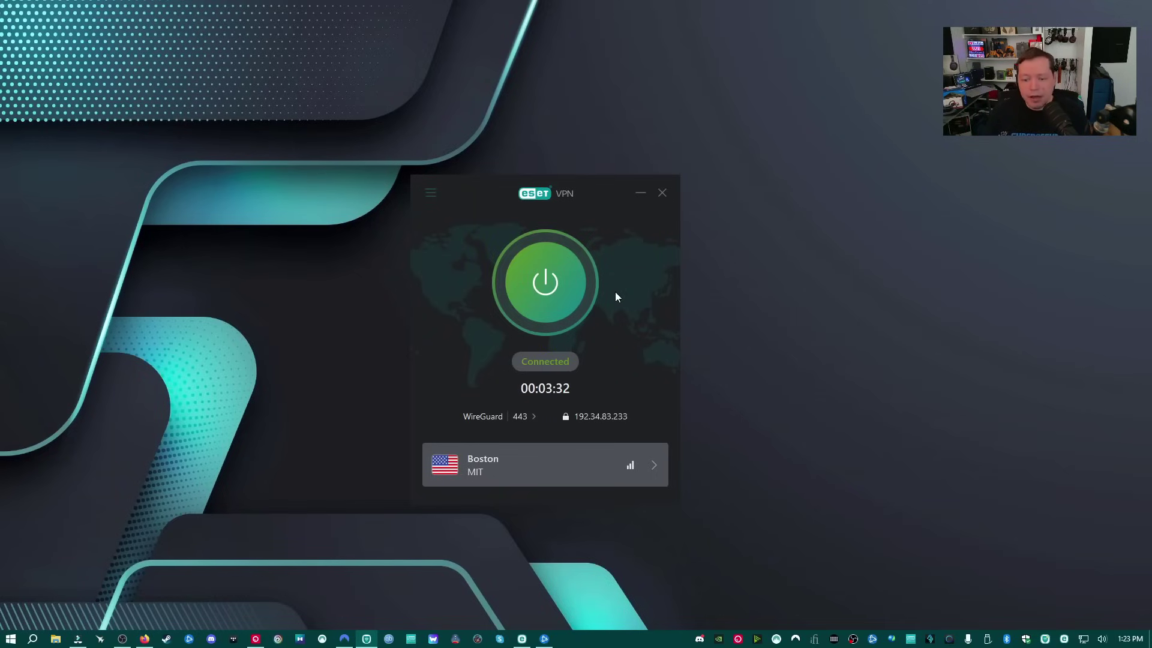
left_click(654, 472)
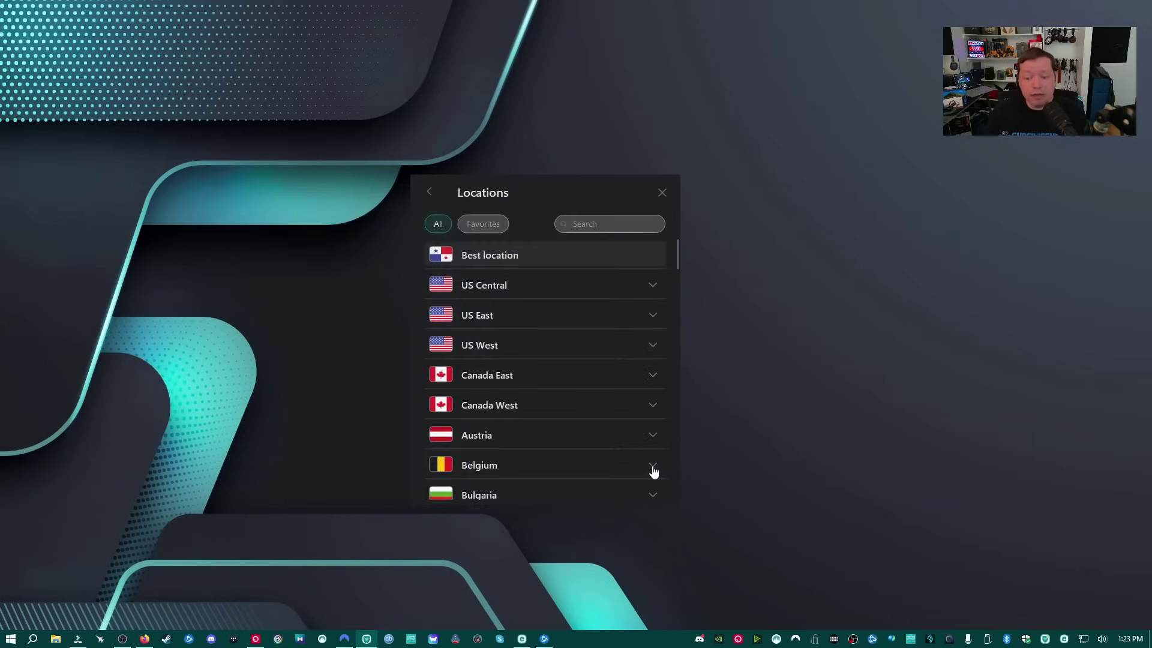
left_click(428, 191)
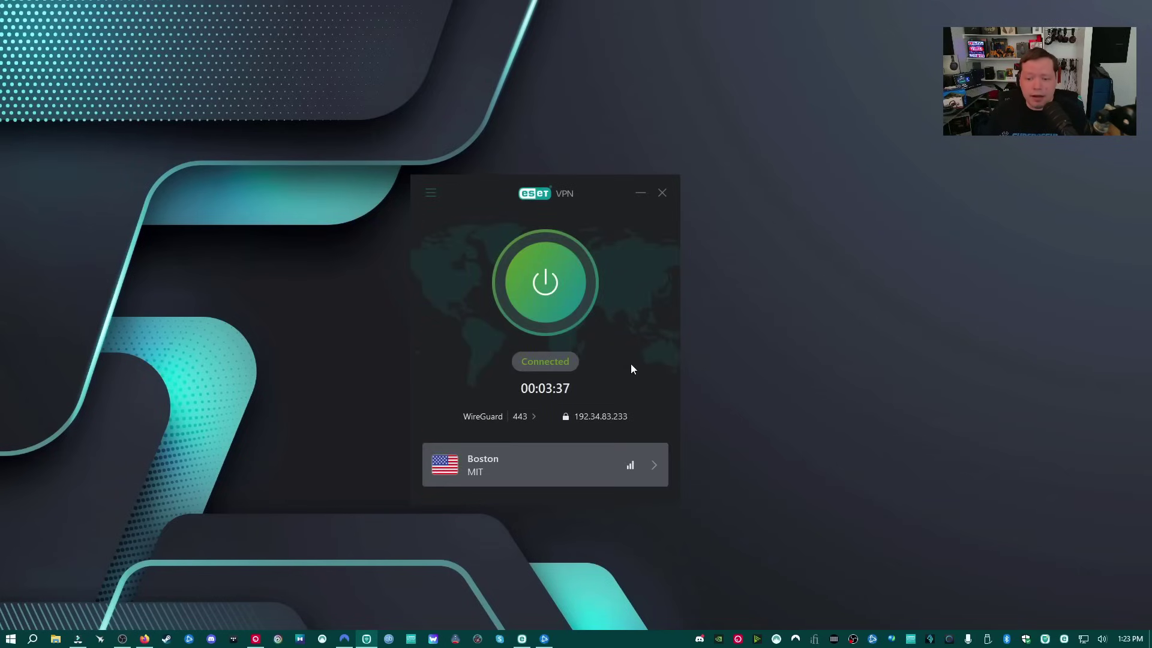
Step: Switch the VPN protocol from WireGuard to Stealth on port 443 and reconnect
left_click(531, 420)
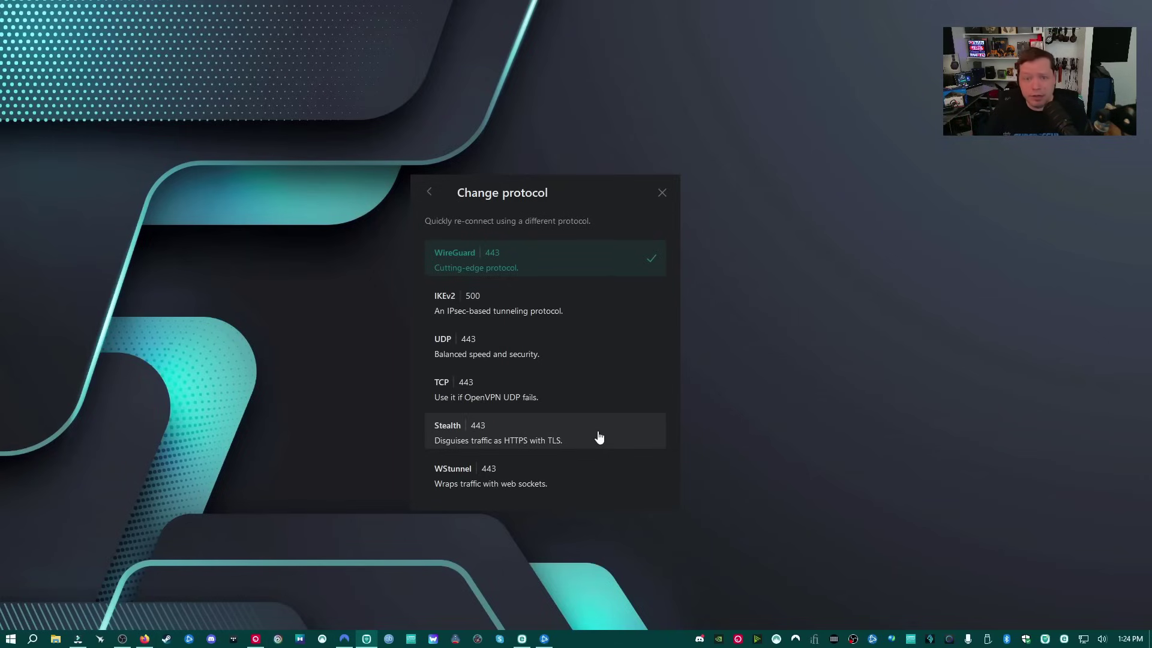
left_click(542, 444)
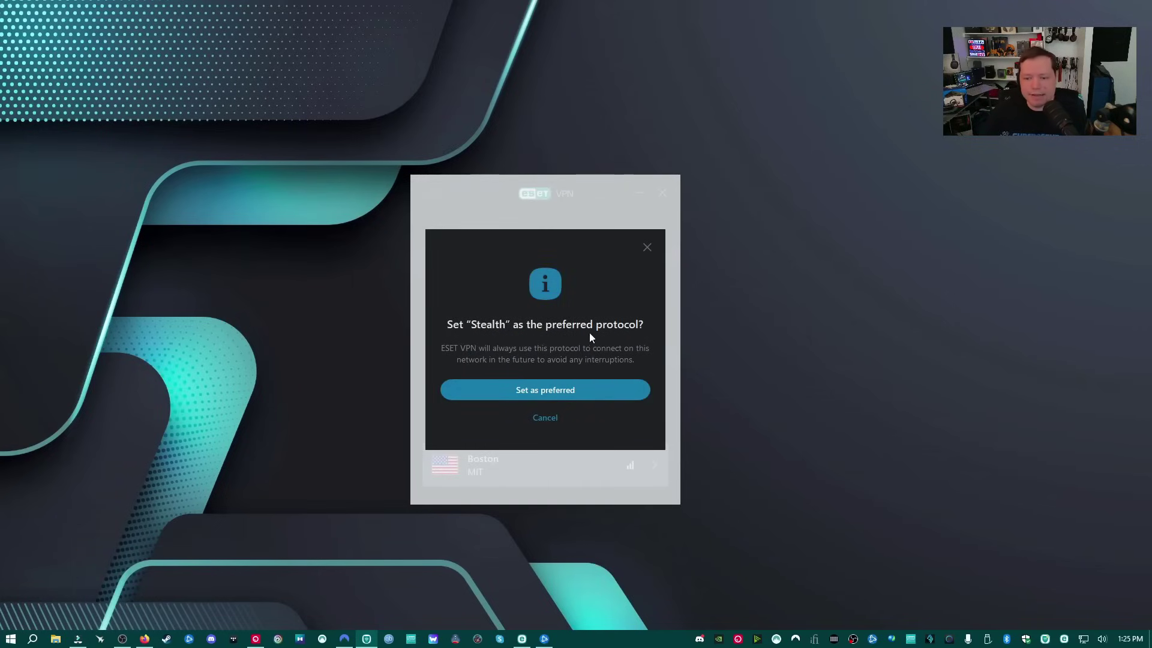
Step: Decline making Stealth preferred and review Connection settings, keeping connection mode on Manual
left_click(545, 418)
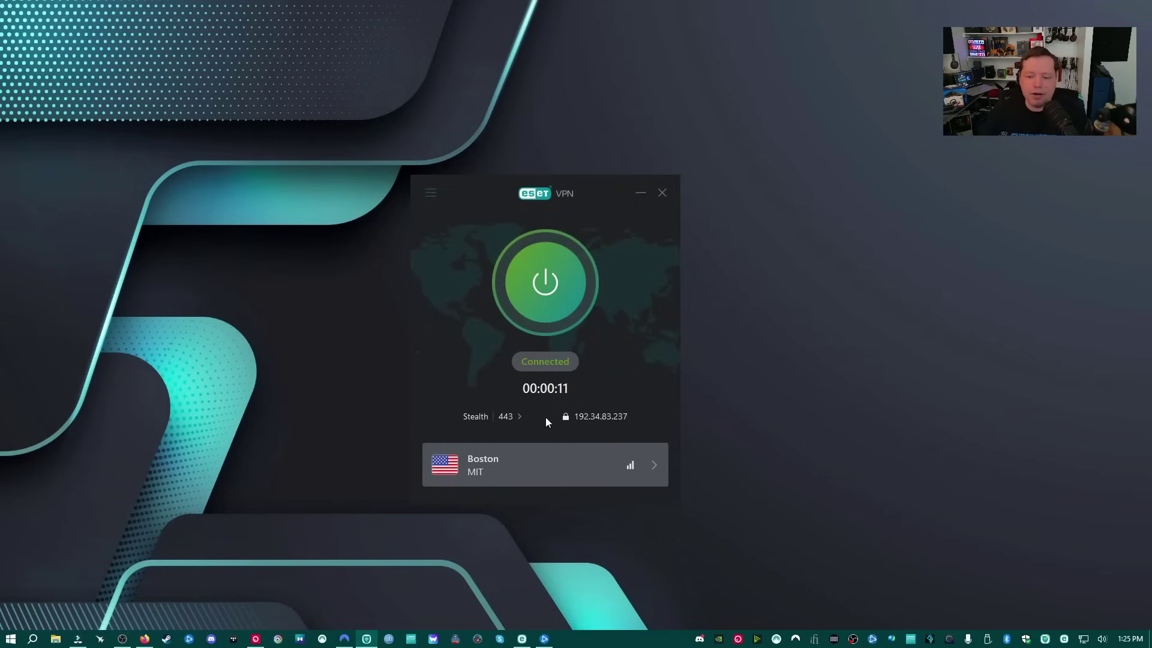
left_click(431, 193)
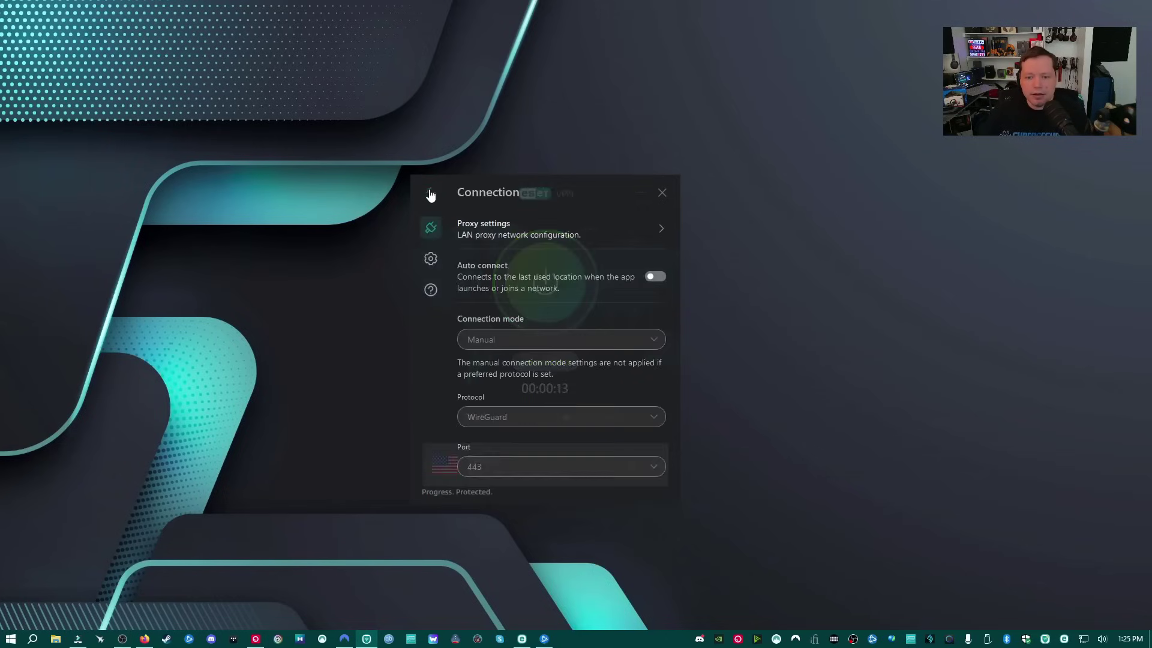
scroll(585, 253, "down", 3)
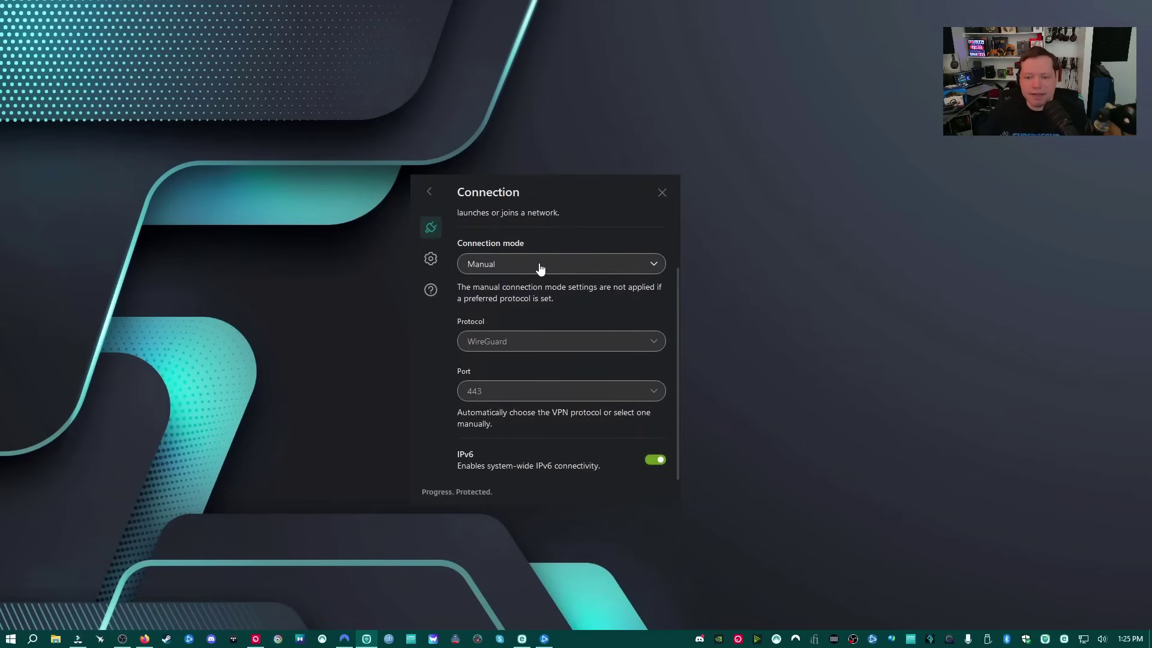
left_click(540, 268)
left_click(522, 264)
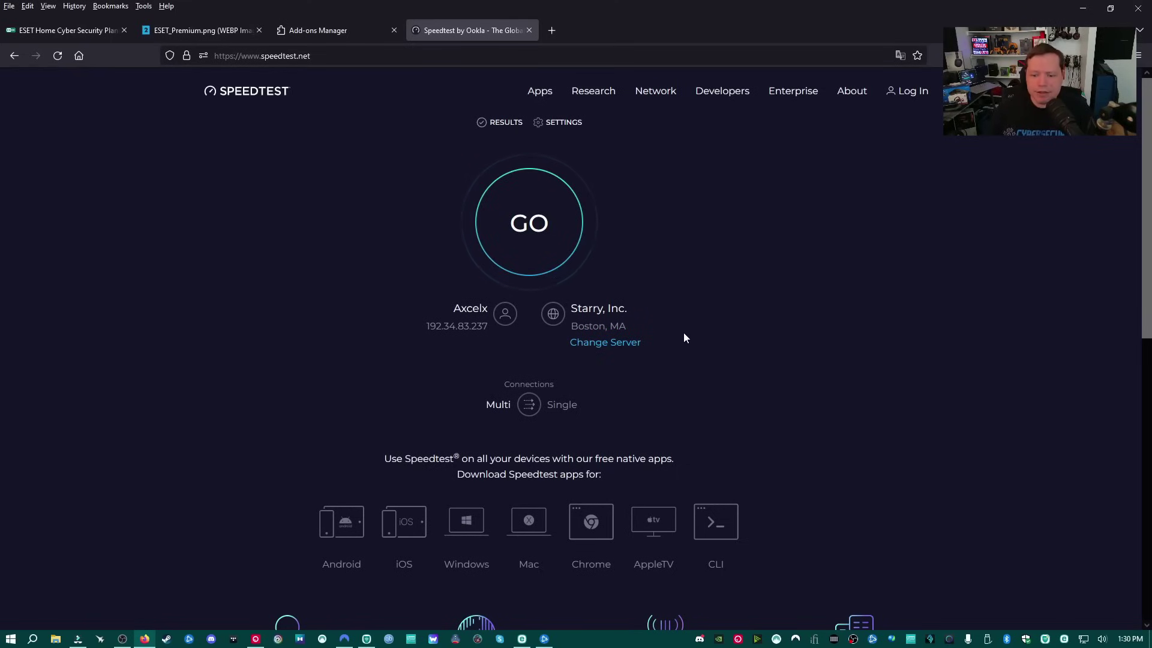
Step: Glance at the ESET VPN window, then start a speedtest.net test over the VPN
left_click(366, 638)
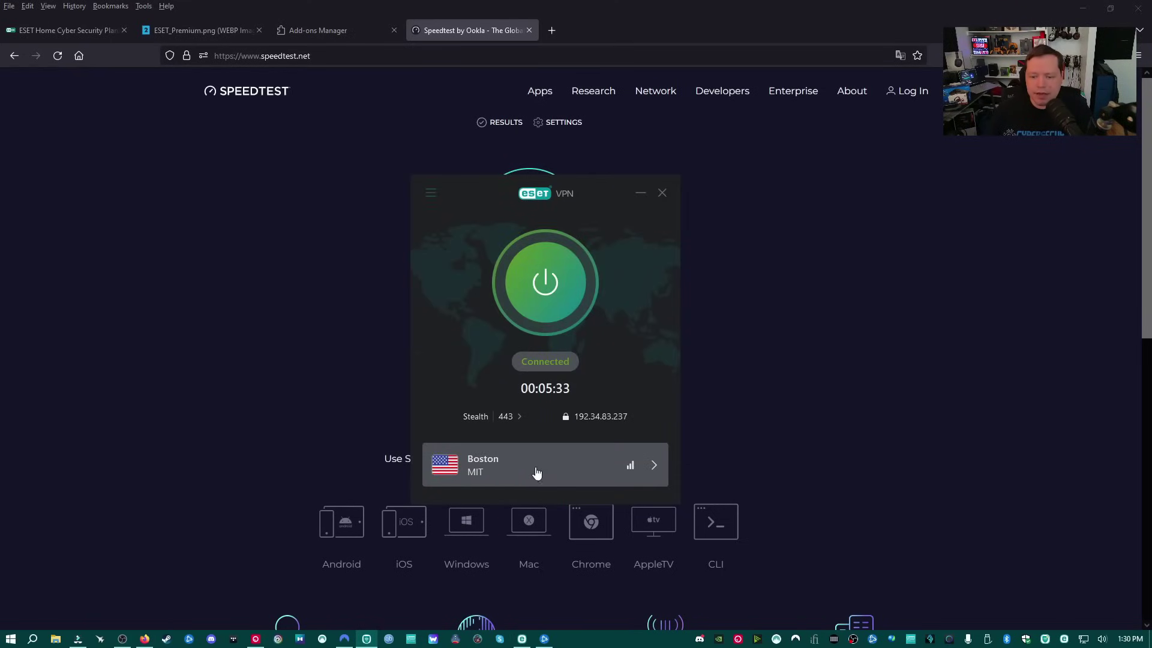
left_click(739, 349)
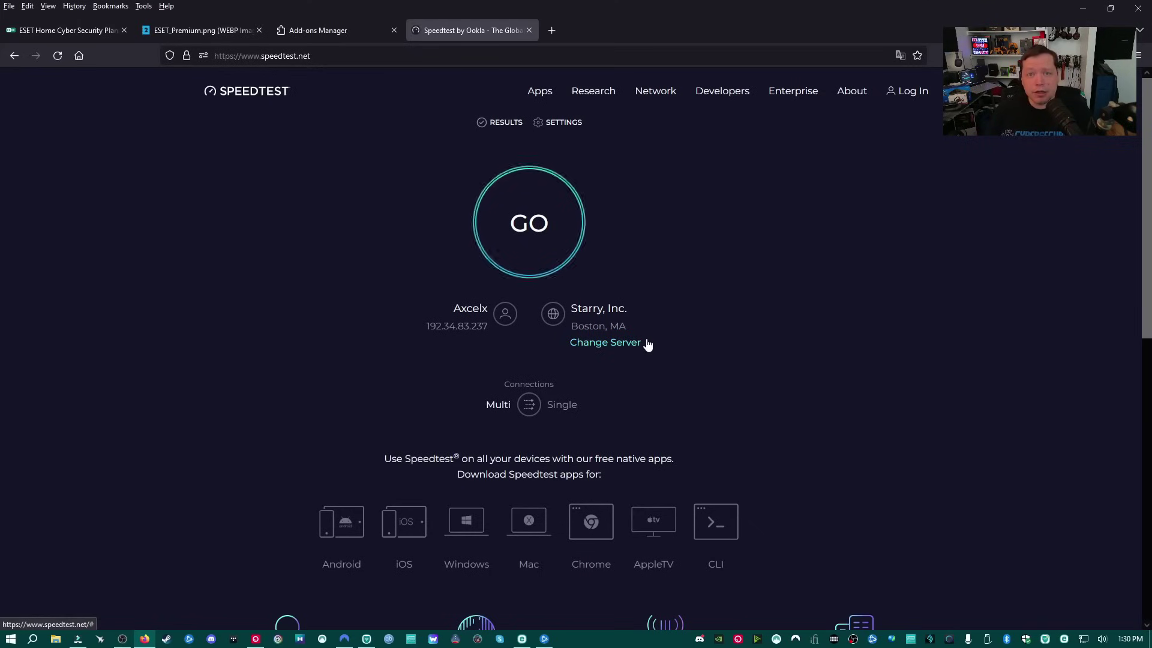
left_click(531, 238)
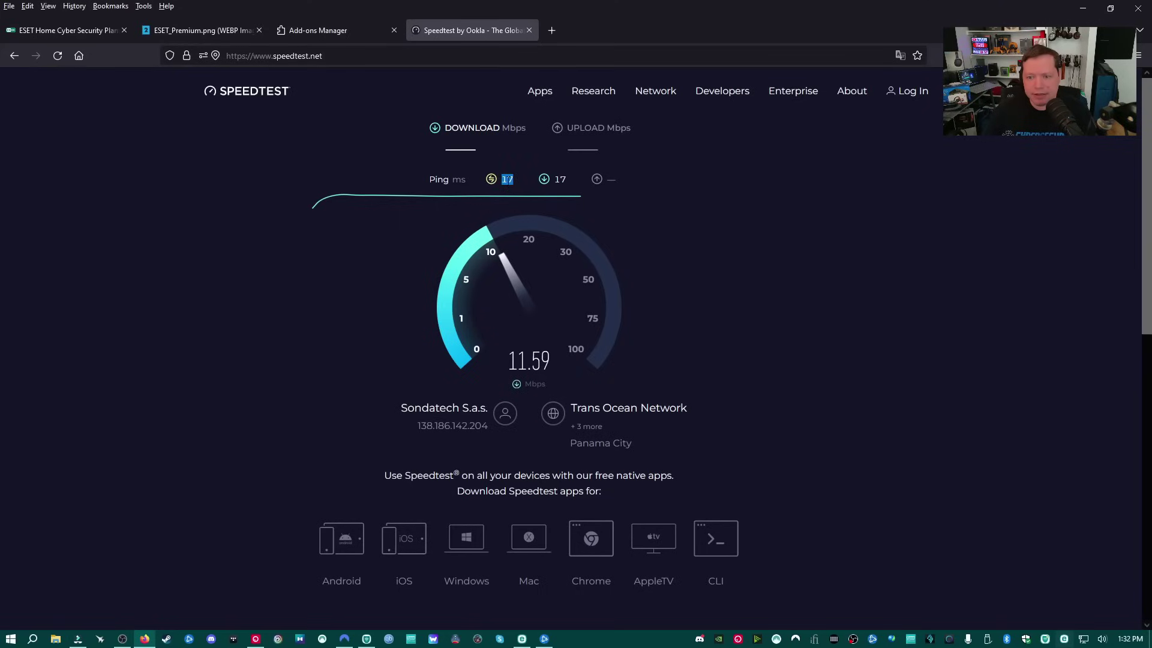
Step: Check the VPN status while the test finishes at 12.43 Mbps down, 222.12 Mbps up, 17 ms ping
left_click(522, 180)
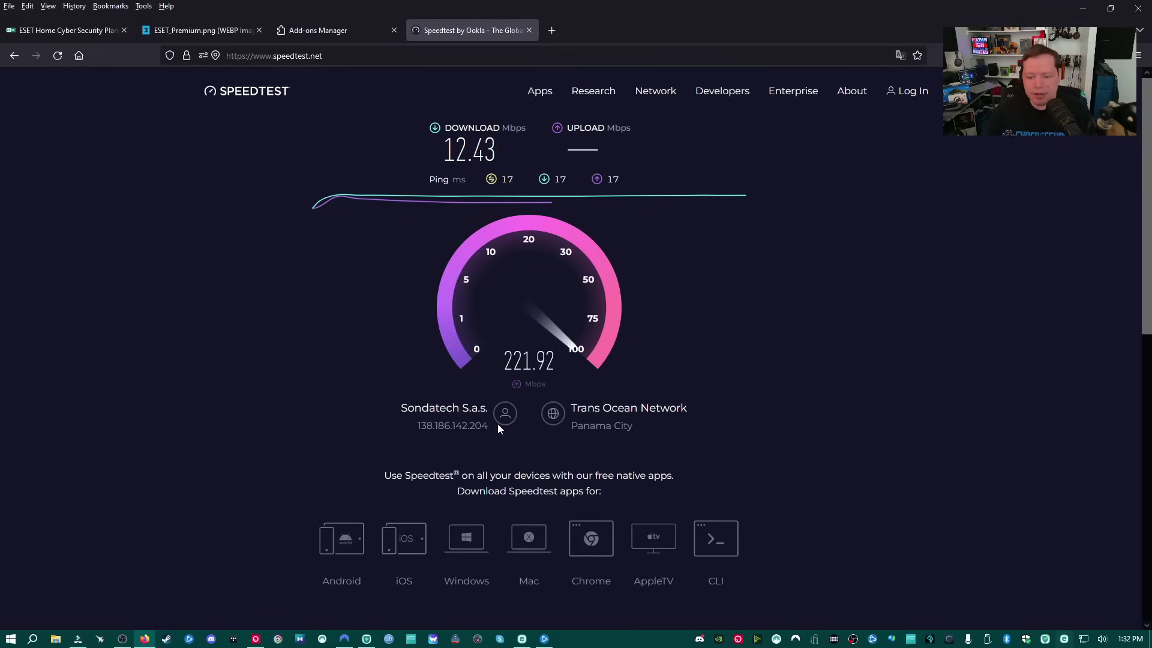
left_click(366, 638)
left_click(362, 369)
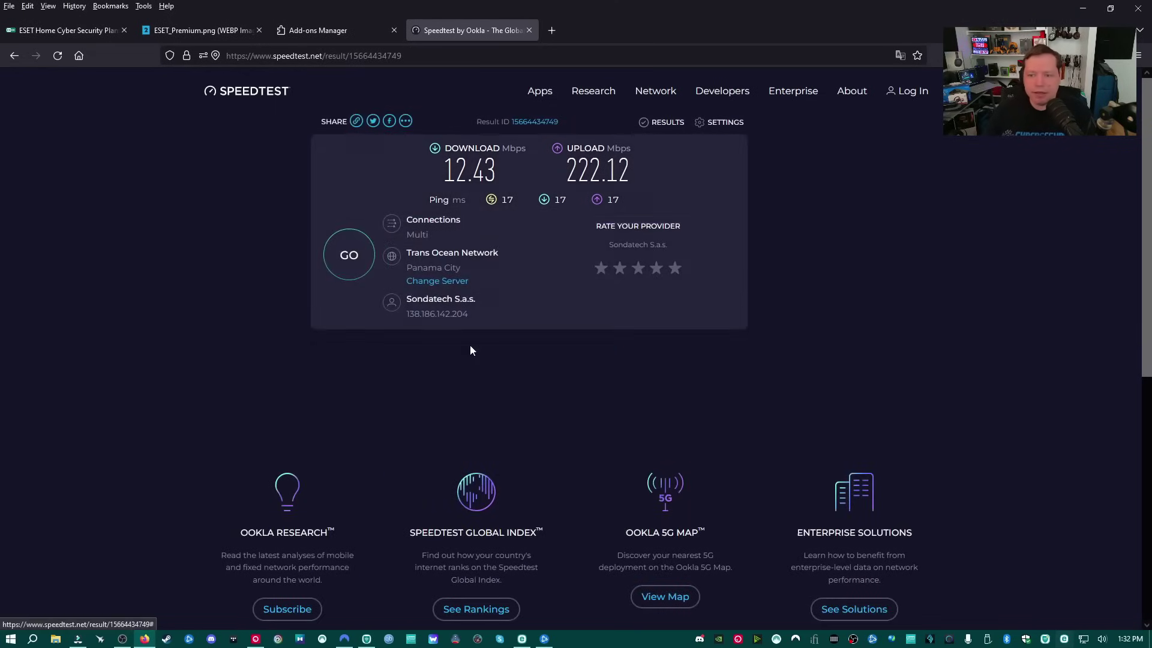
Step: Browse the US Central and US West locations and connect ESET VPN to Los Angeles Lamar
left_click(366, 638)
left_click(598, 461)
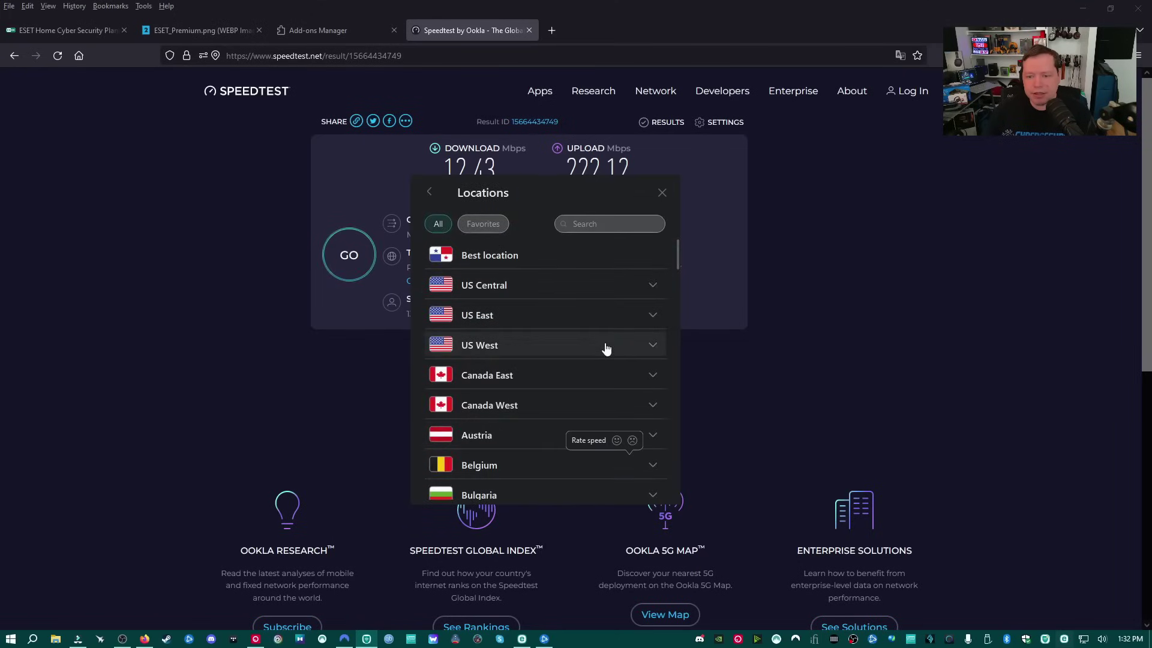
left_click(519, 287)
scroll(561, 315, "down", 5)
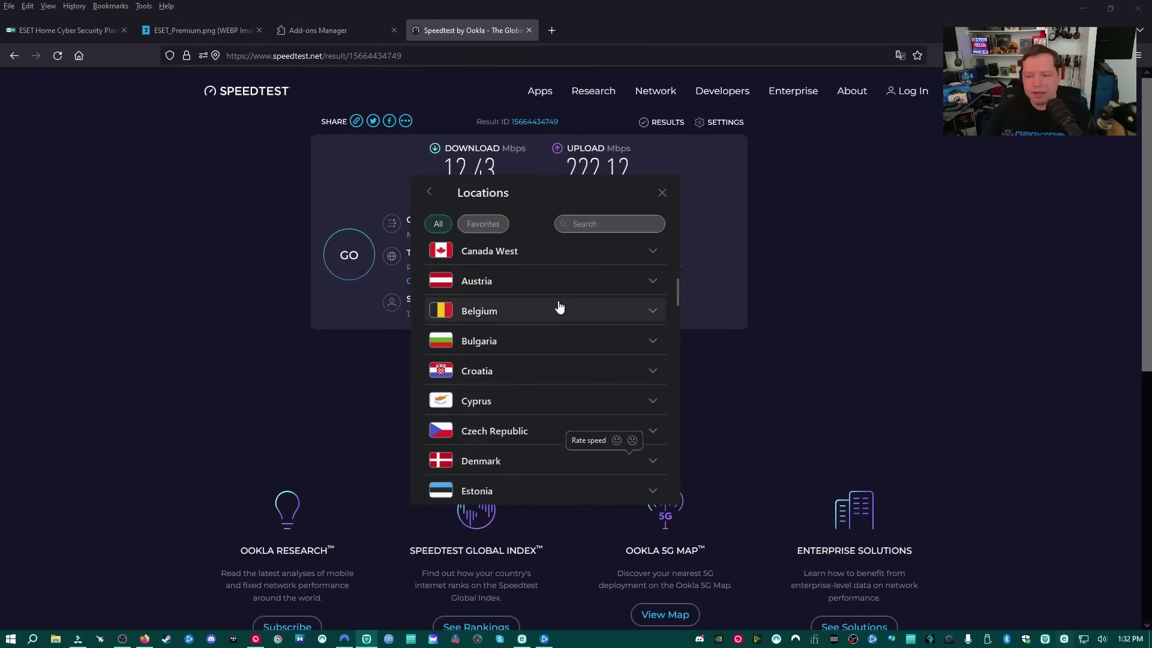
scroll(545, 287, "up", 3)
left_click(523, 263)
scroll(547, 306, "down", 3)
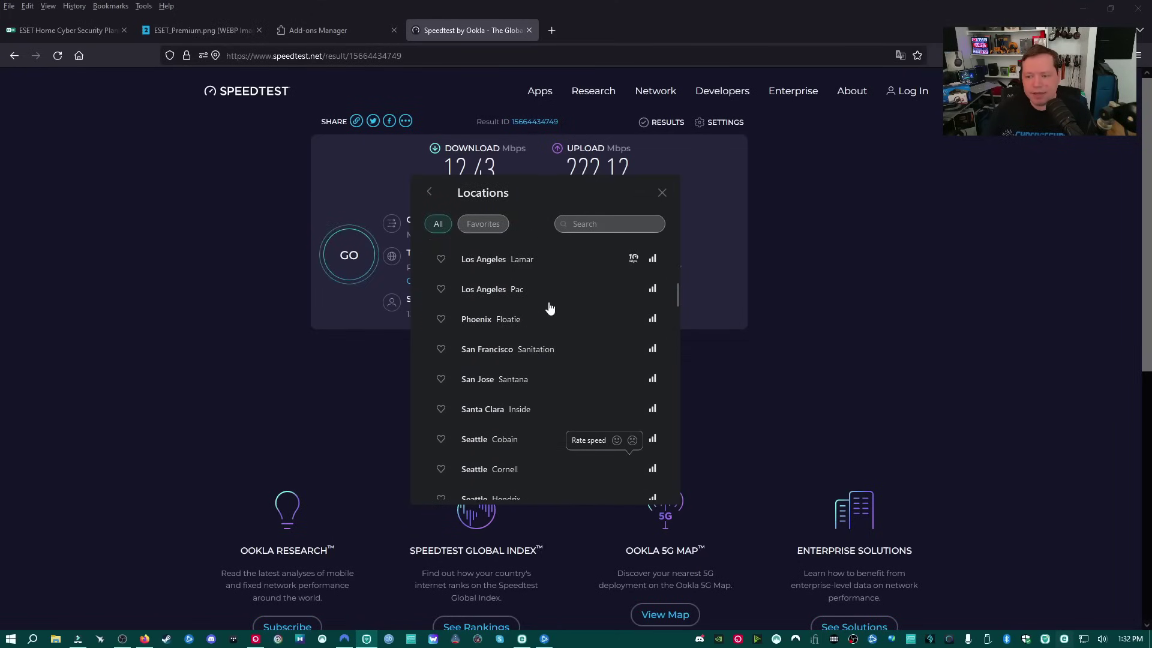
scroll(625, 298, "up", 1)
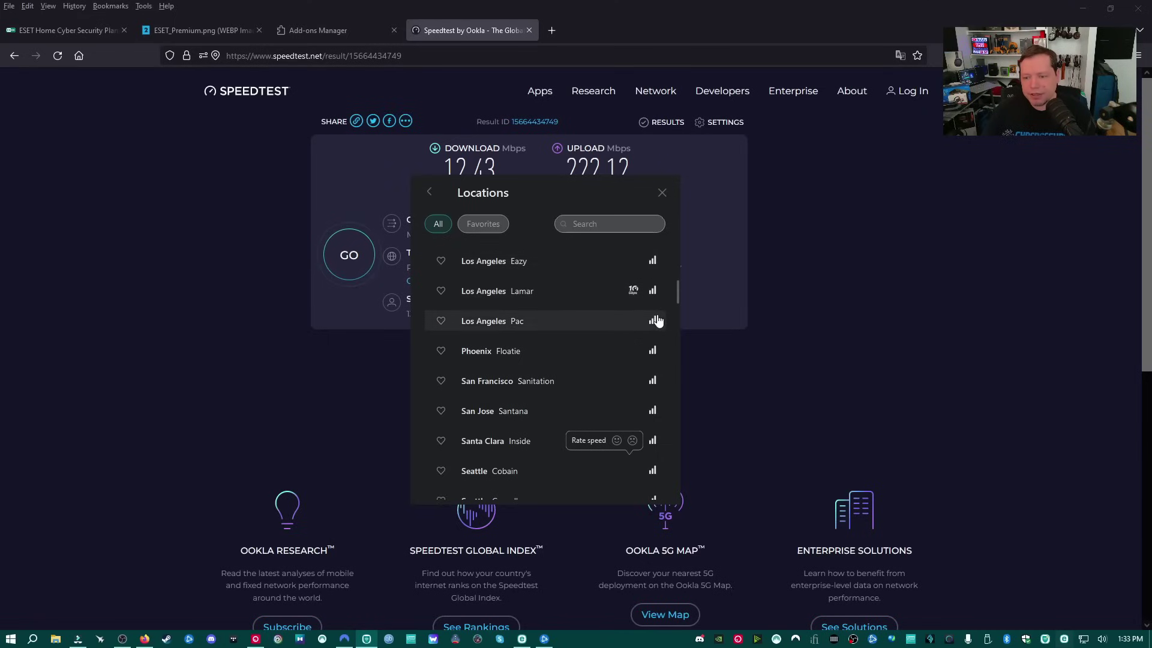
scroll(658, 321, "down", 3)
scroll(651, 375, "up", 4)
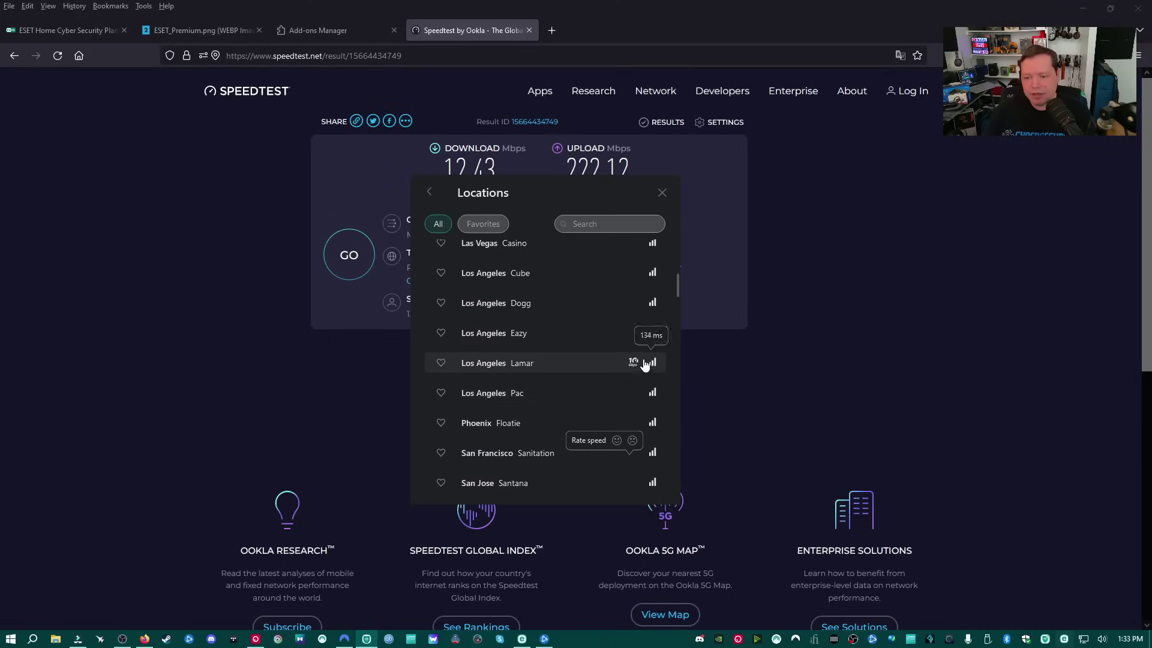
left_click(522, 366)
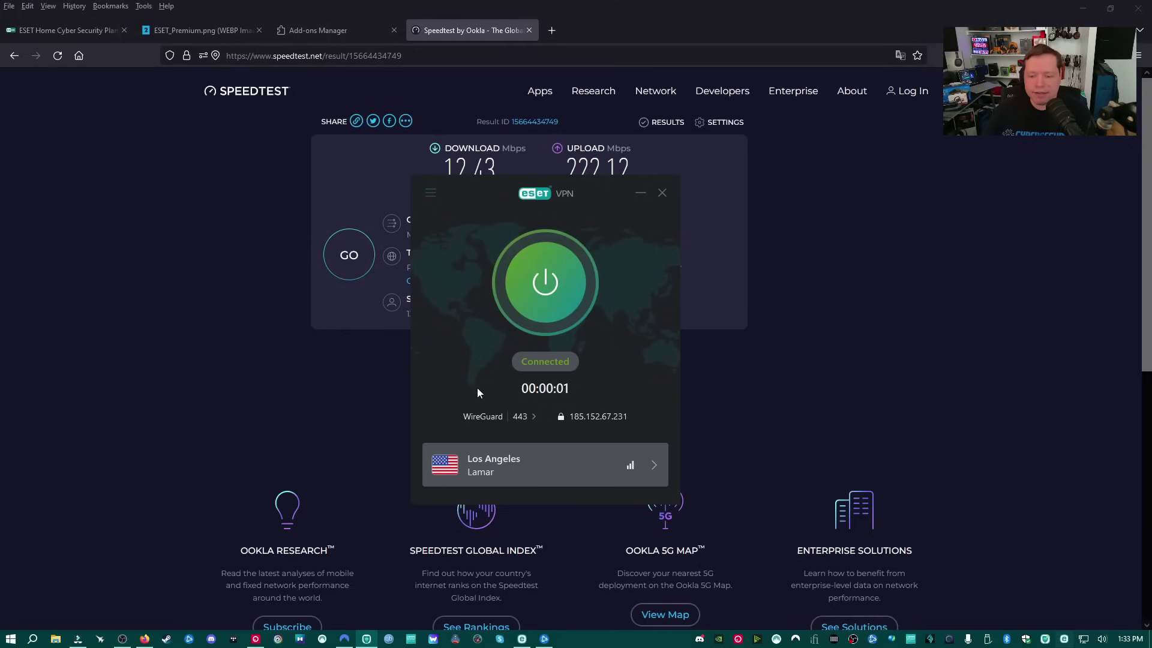
left_click(365, 373)
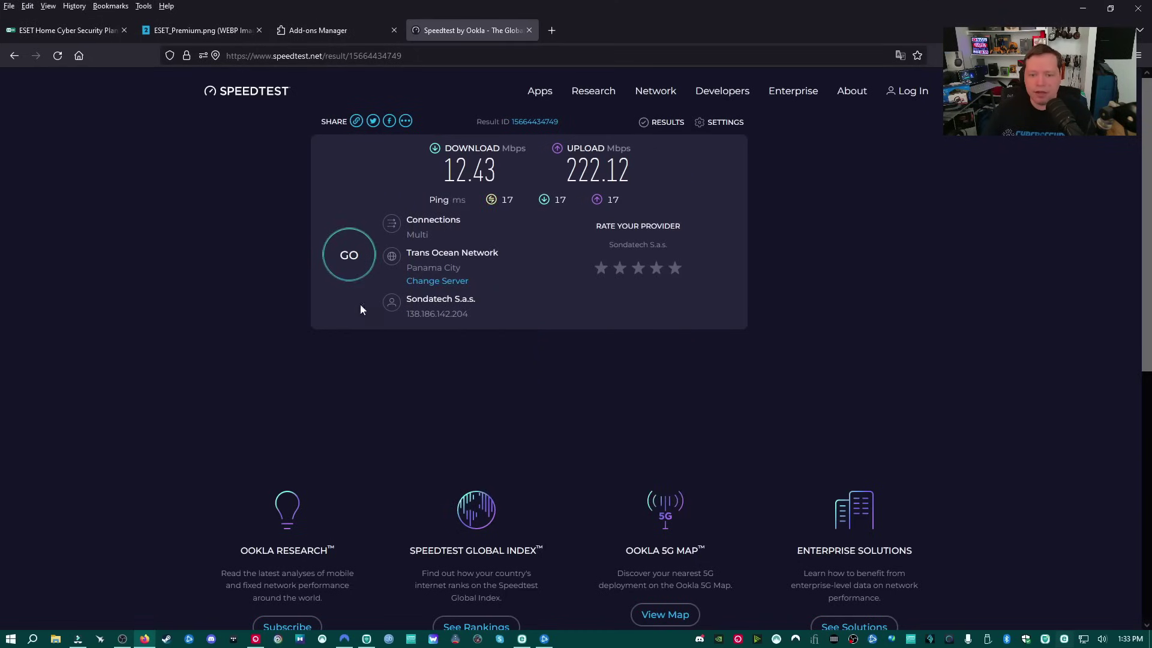
Step: Run a new speed test, getting 322.88 Mbps download, 13.33 Mbps upload and 231 ms ping
left_click(350, 258)
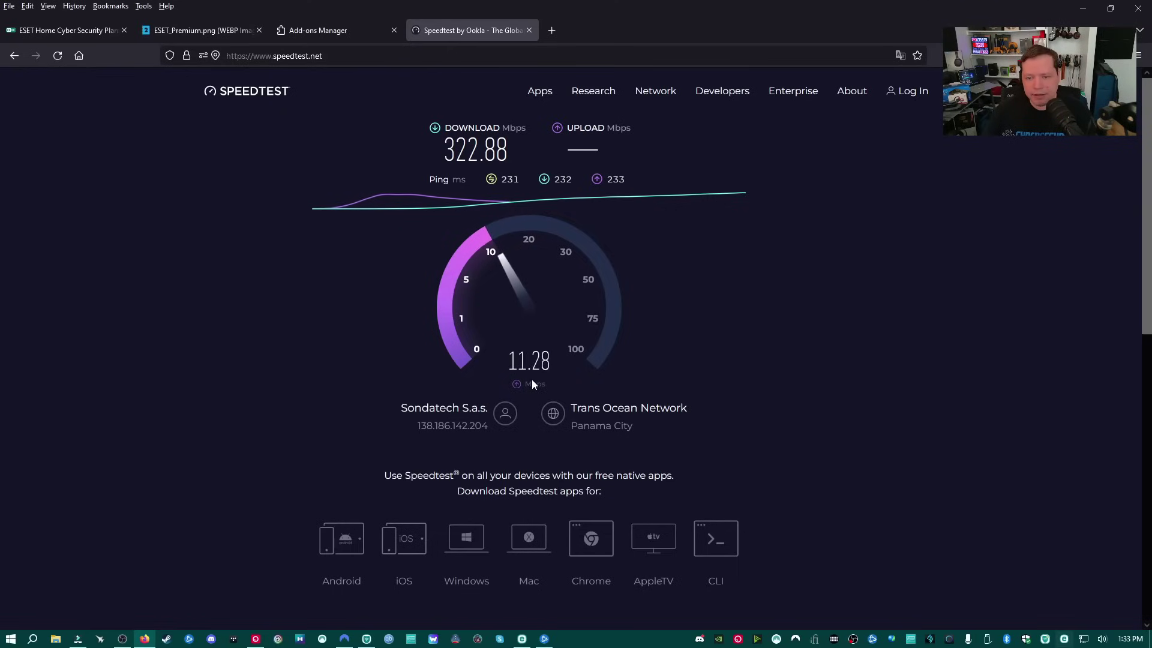
double_click(510, 178)
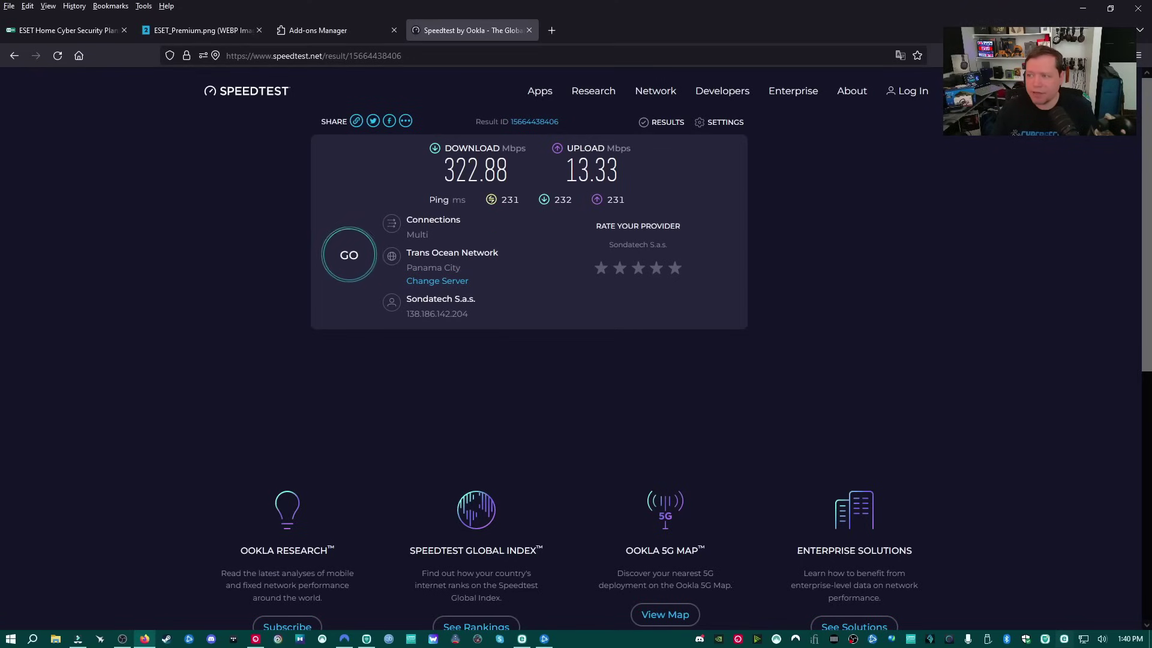
Step: Minimize Firefox, check the ESET VPN window, then hide it to reveal Whoer.net
left_click(1078, 11)
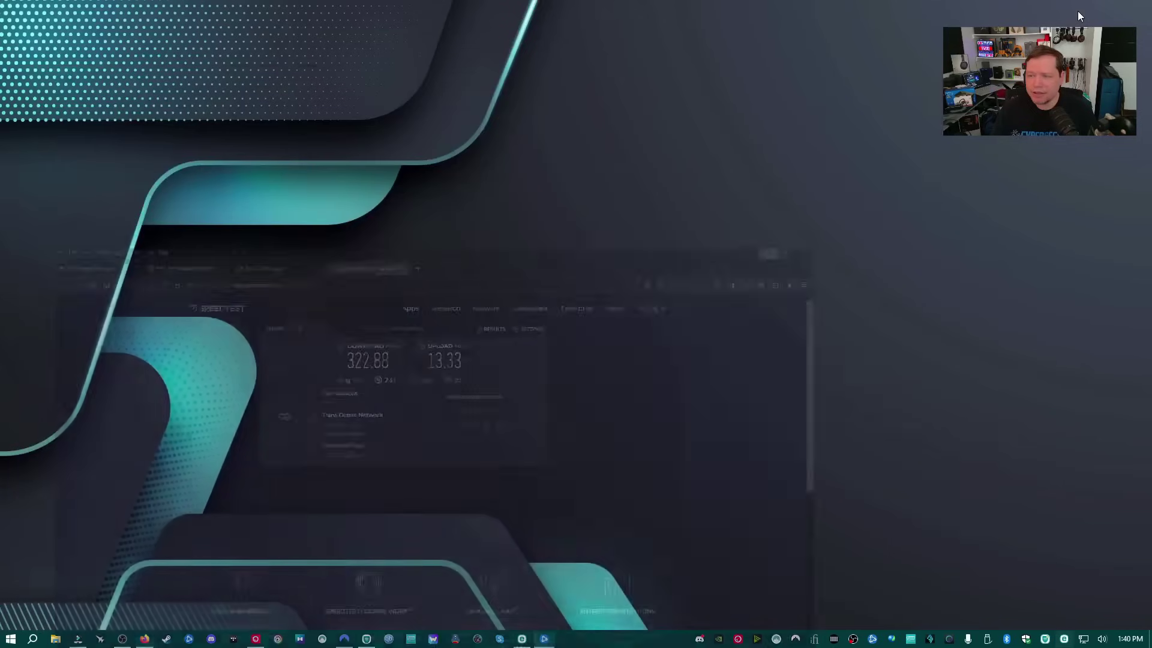
left_click(366, 638)
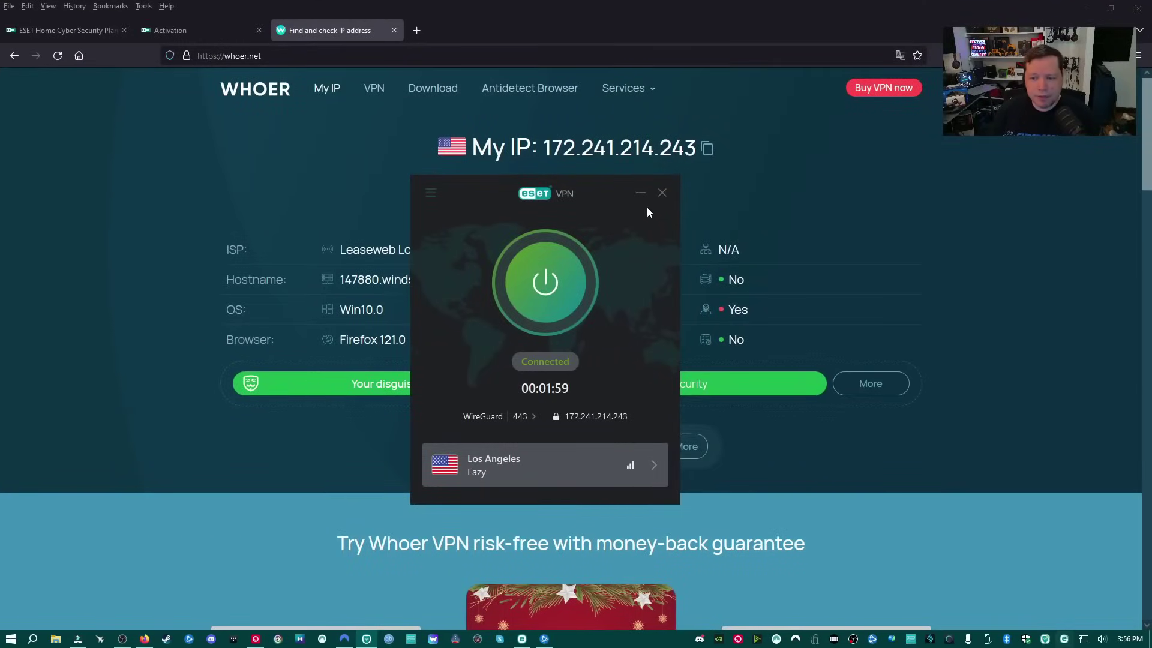
left_click(641, 193)
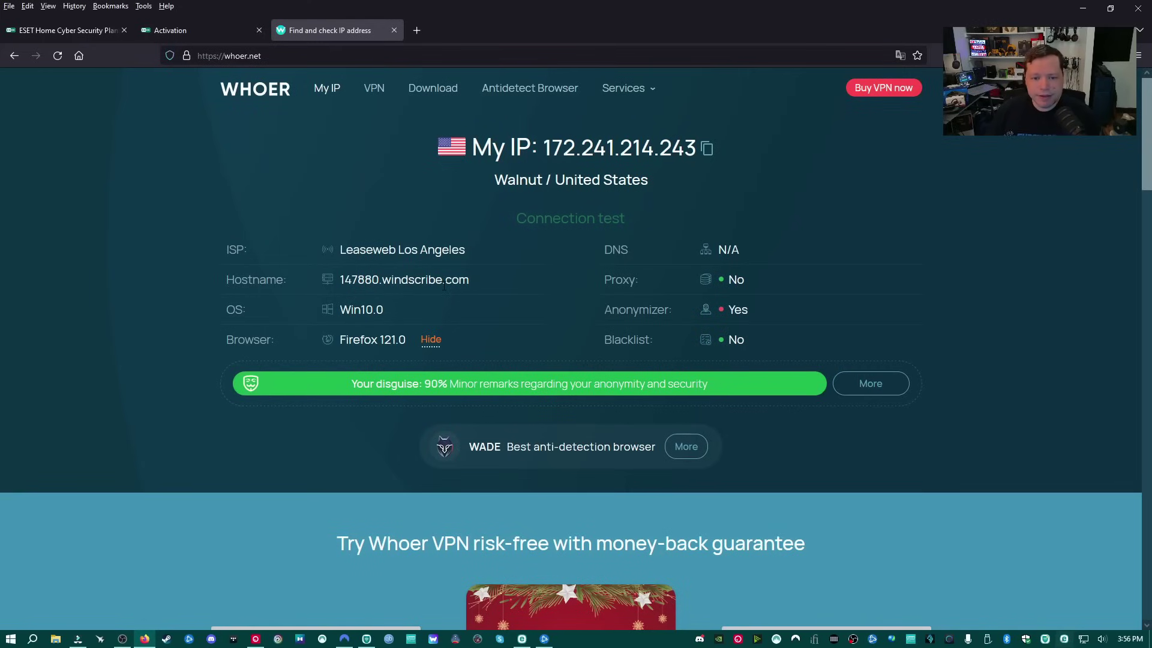
Step: Highlight Whoer.net's ISP 'Leaseweb Los Angeles' and Blacklist 'No' results
mouse_move(471, 252)
left_mouse_down()
mouse_move(444, 250)
mouse_move(481, 243)
left_mouse_up()
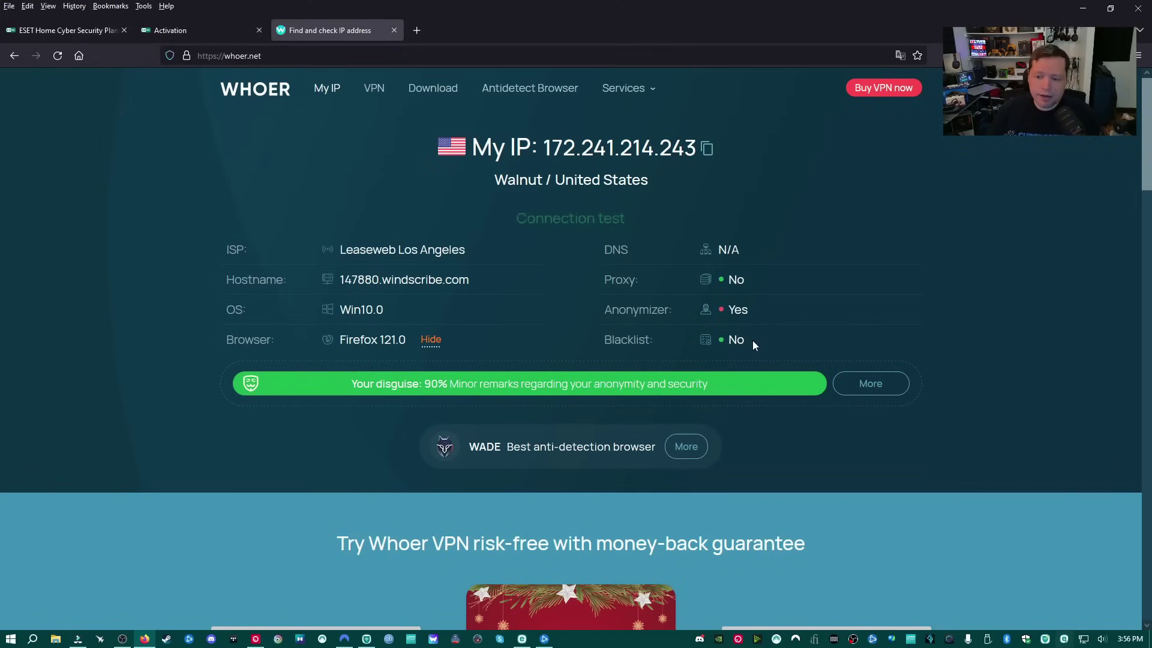
left_click_drag(752, 341, 722, 341)
left_click(768, 337)
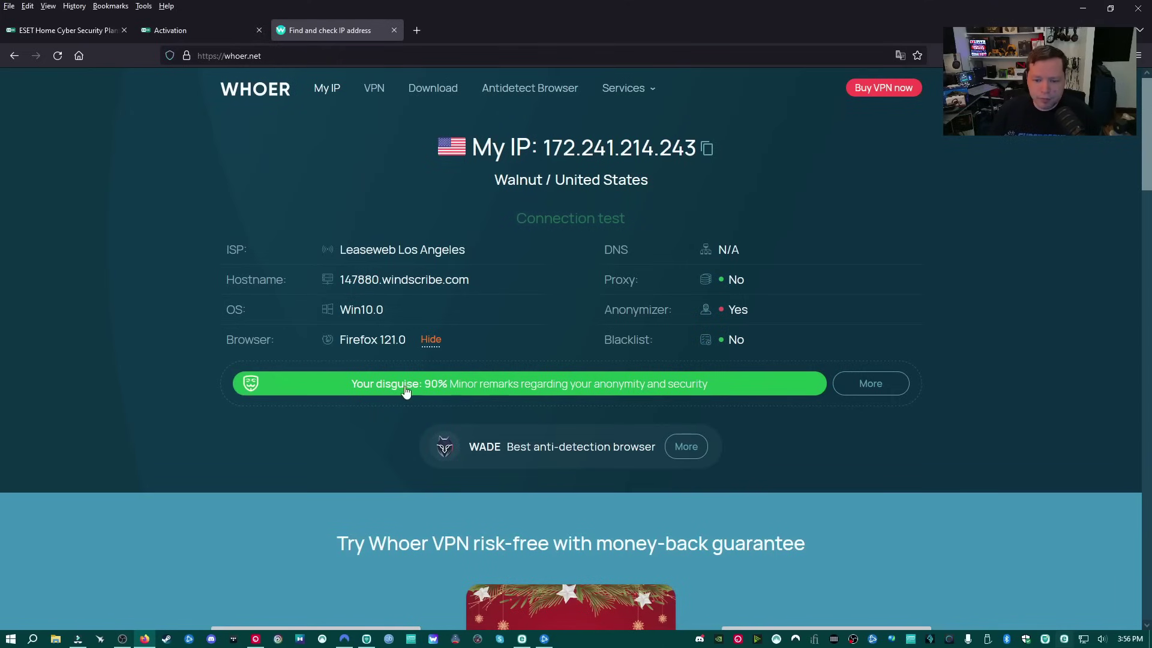
left_click(366, 638)
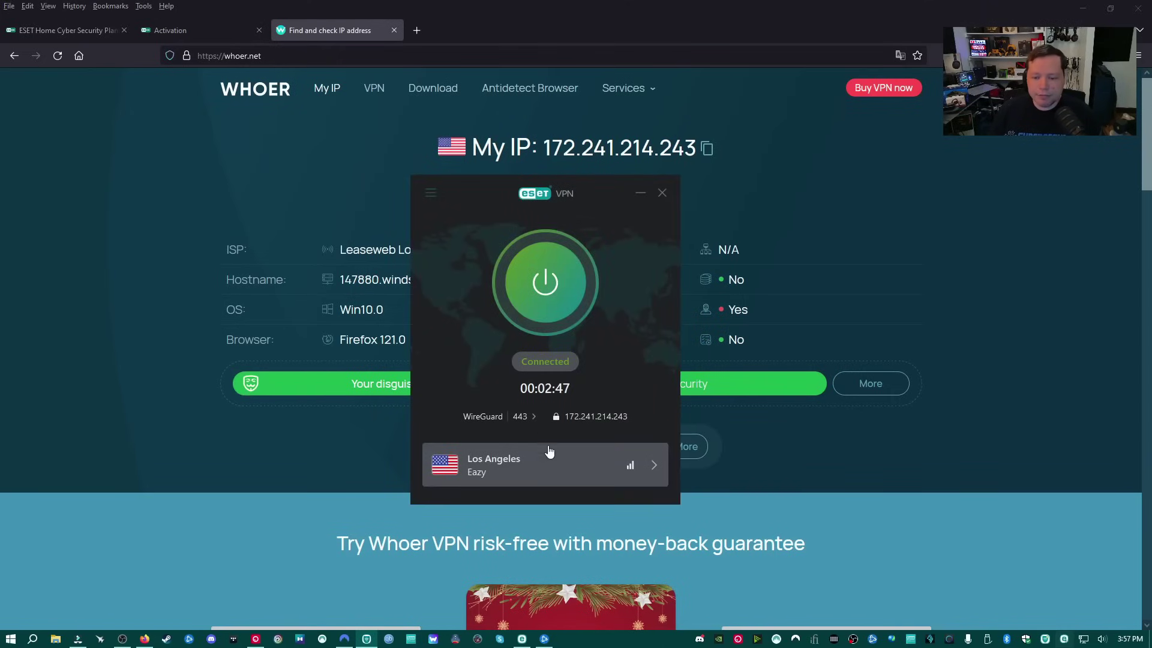
left_click(555, 473)
left_click(436, 196)
left_click(503, 420)
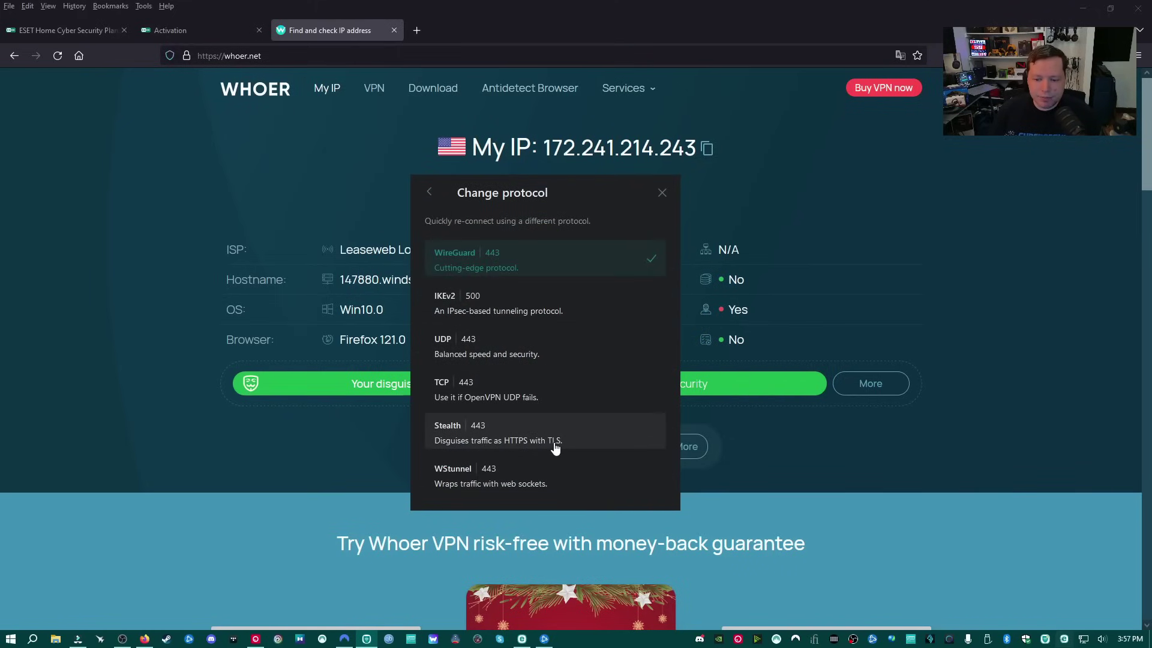
left_click(790, 431)
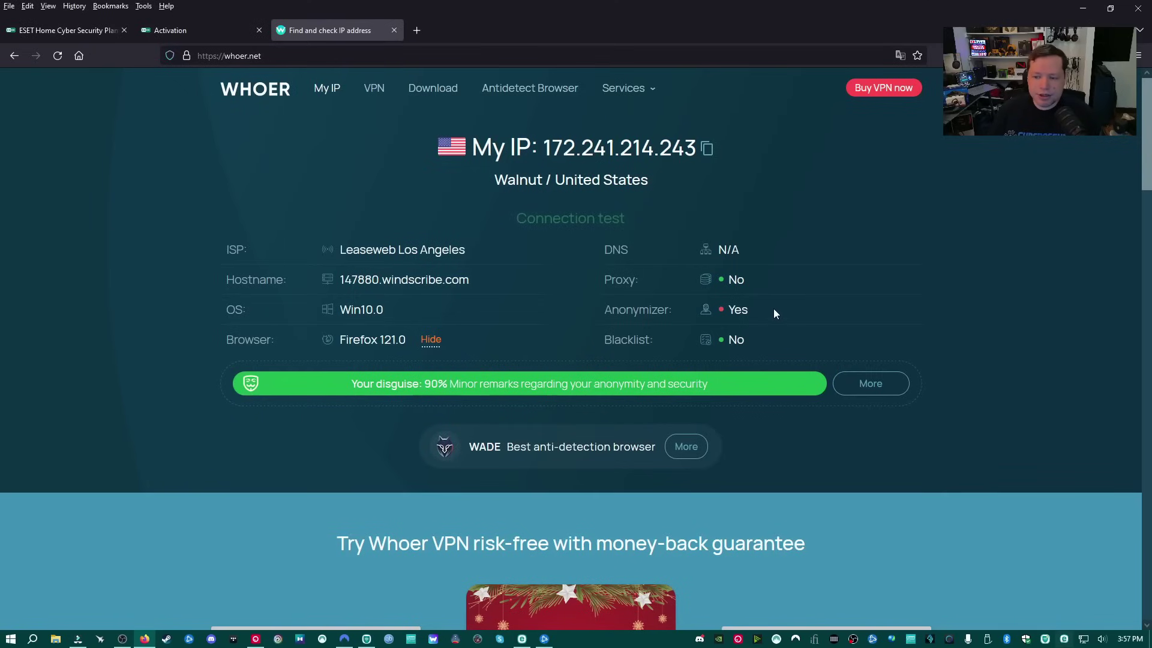
left_click_drag(772, 309, 718, 308)
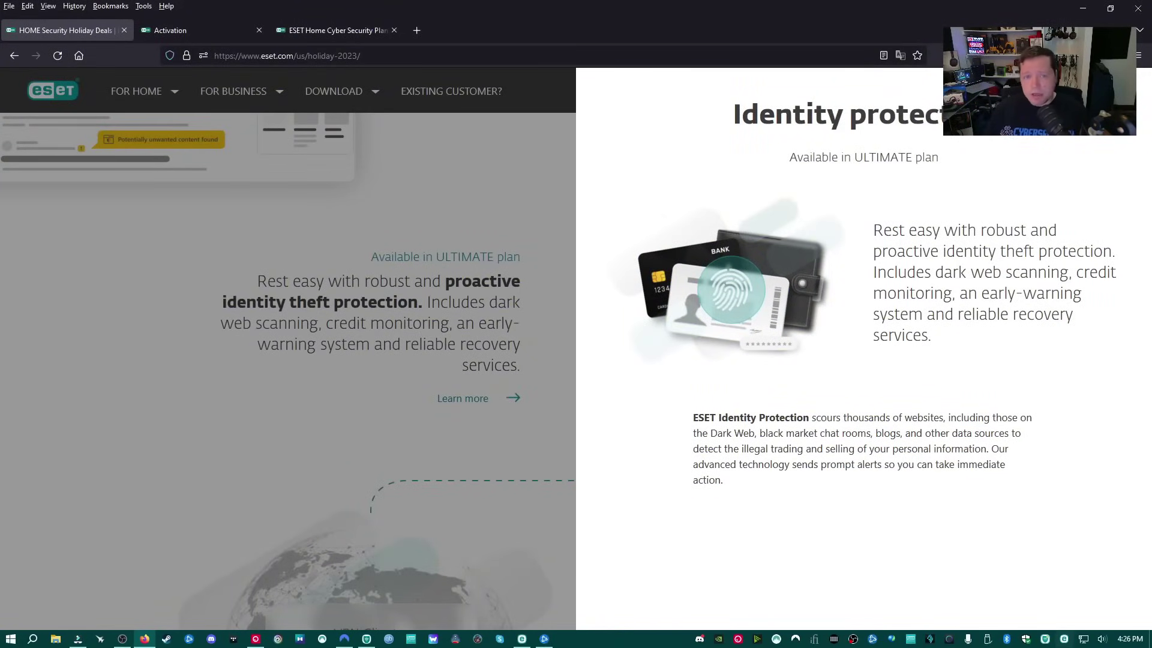
Step: Compare the plans pricing and holiday deals tabs, ending on the Identity Protection sign-up form
left_click(340, 30)
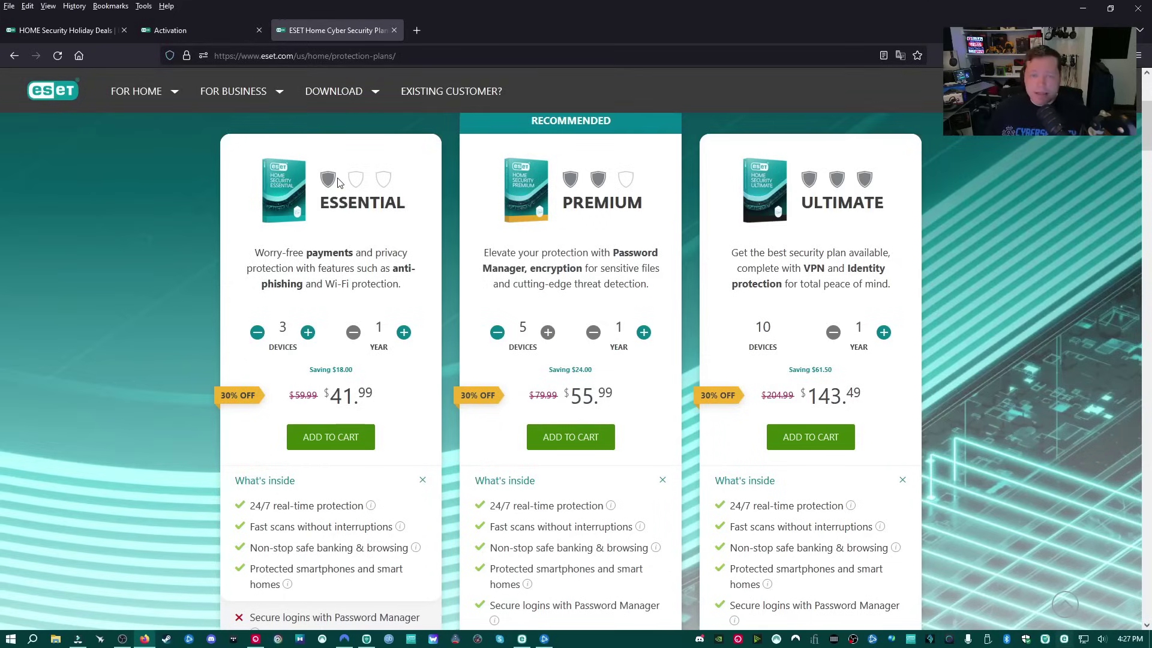
left_click(187, 34)
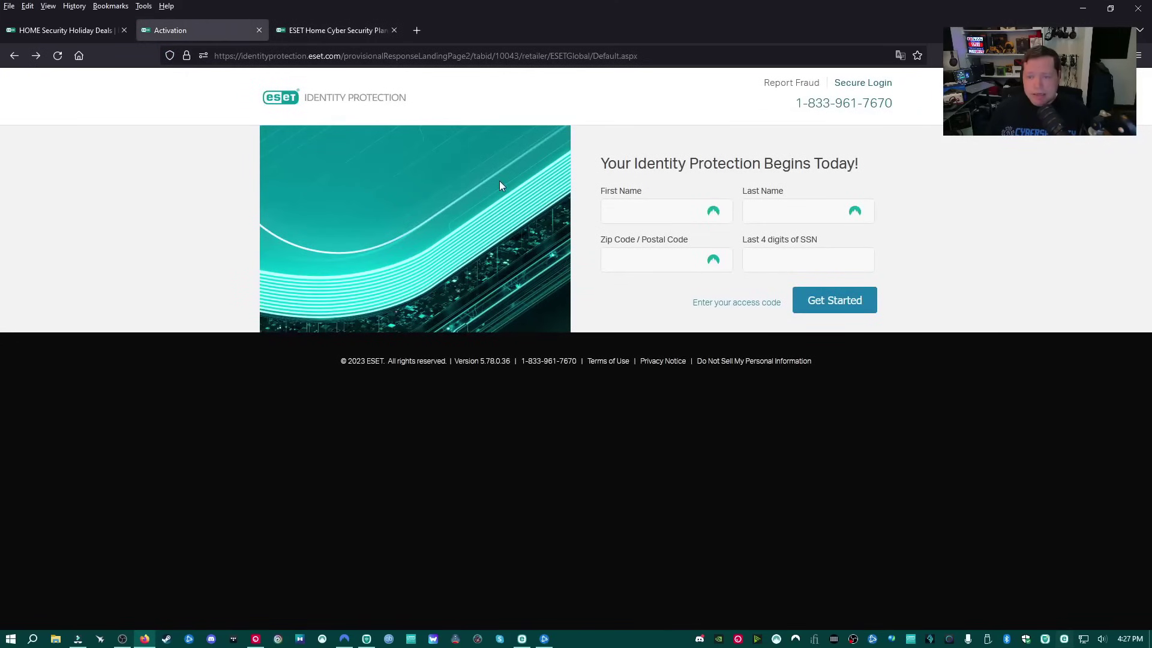
left_click(64, 41)
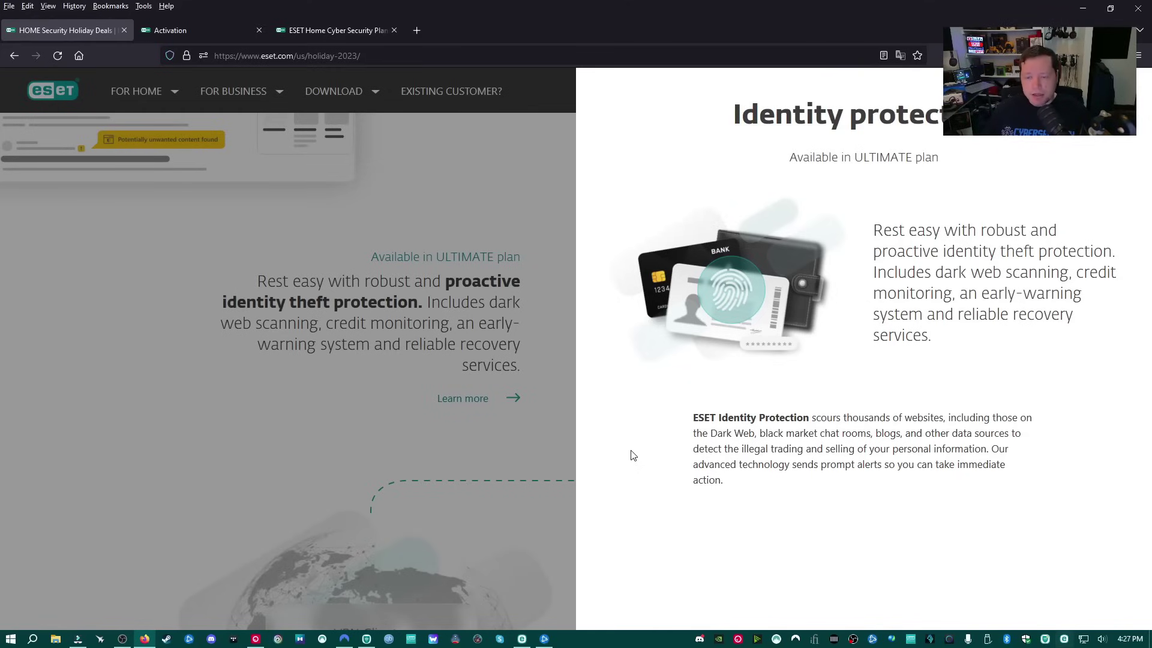
left_click(234, 32)
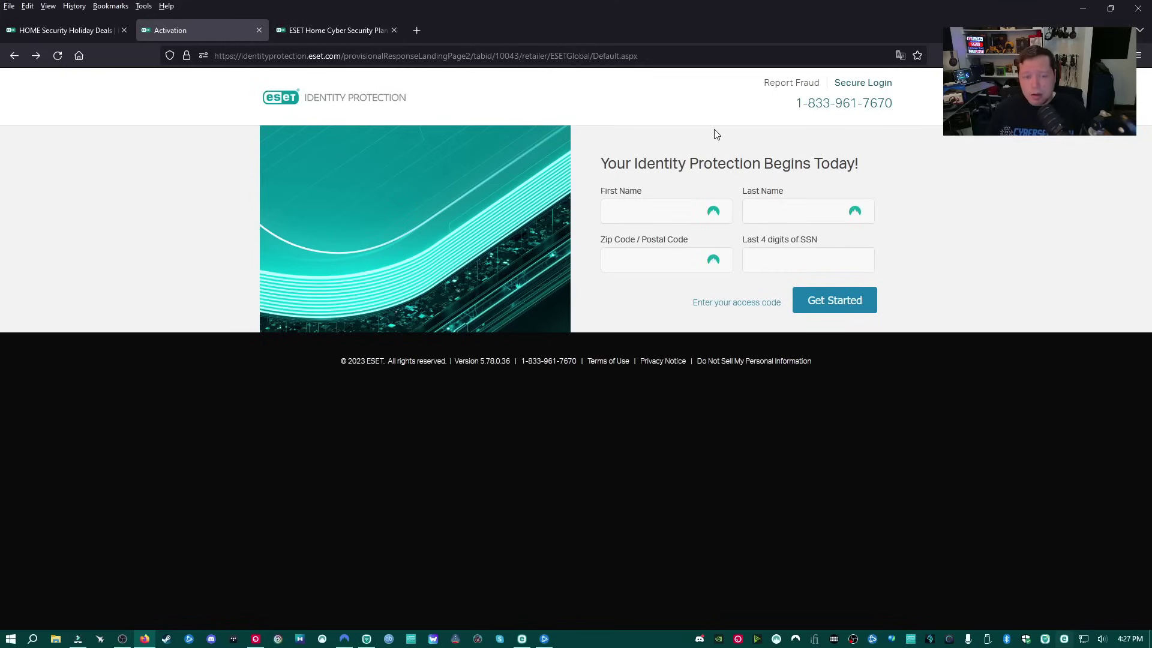
left_click(354, 29)
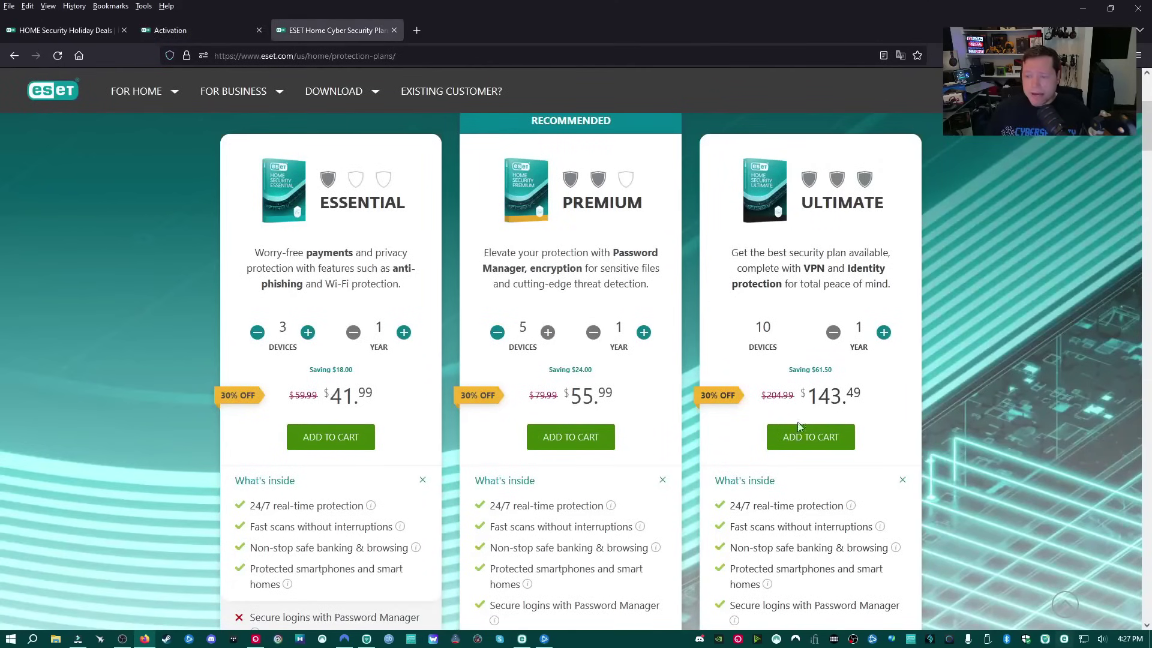
scroll(792, 281, "down", 2)
scroll(794, 336, "up", 2)
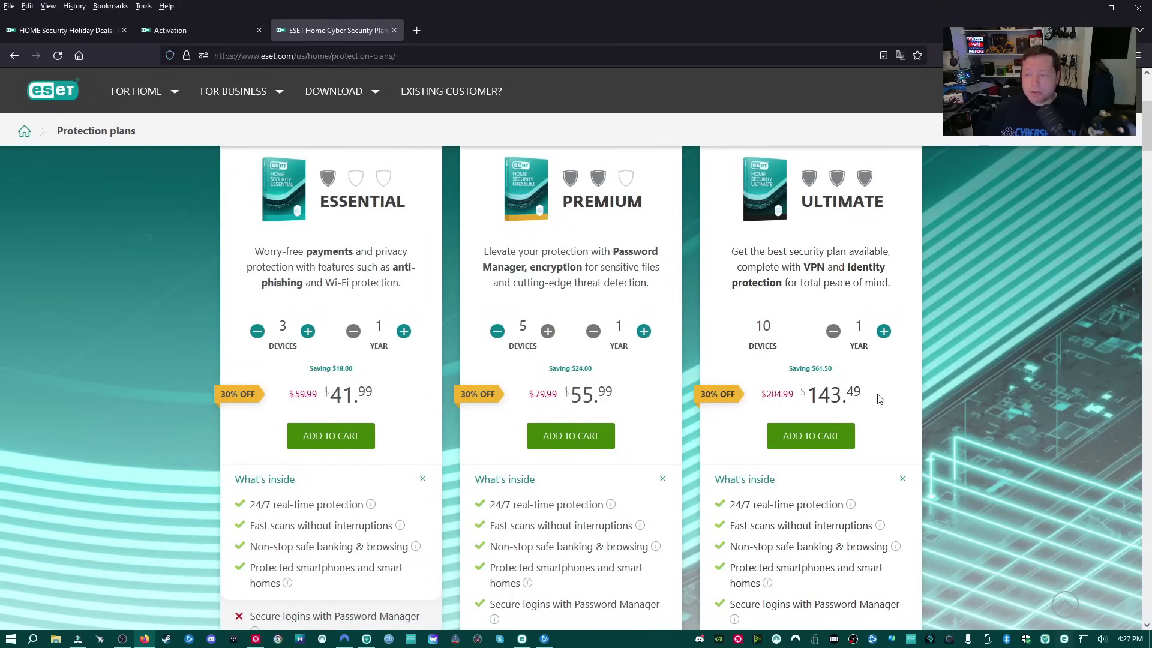
scroll(780, 318, "down", 2)
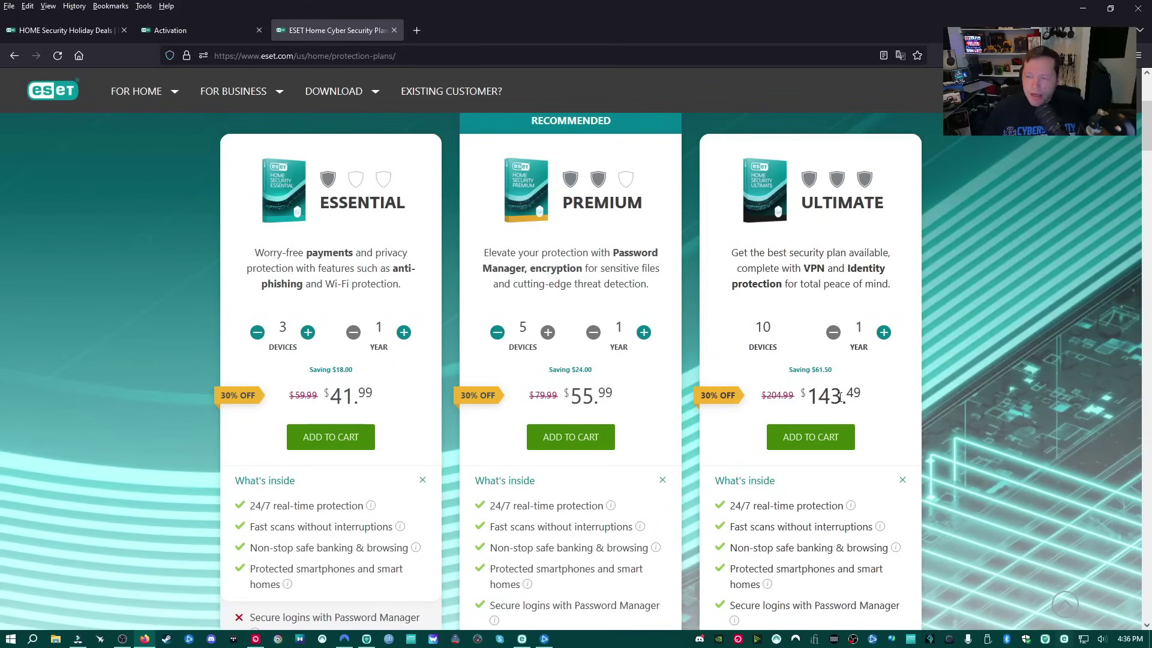
left_click_drag(770, 398, 796, 401)
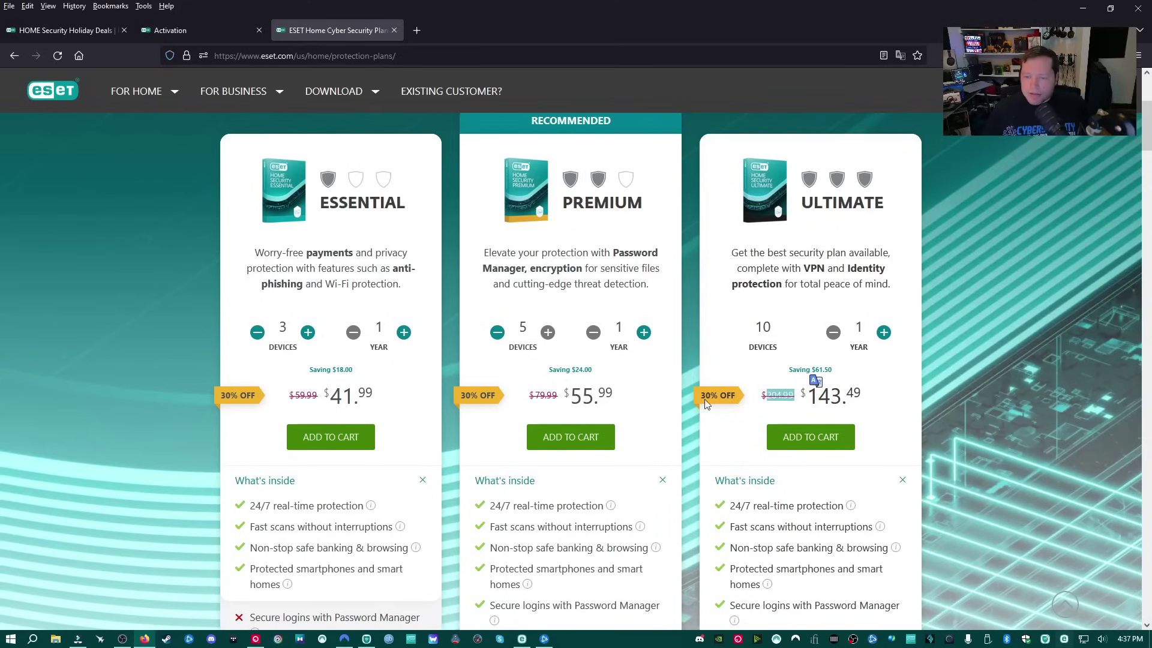
left_click_drag(534, 398, 559, 398)
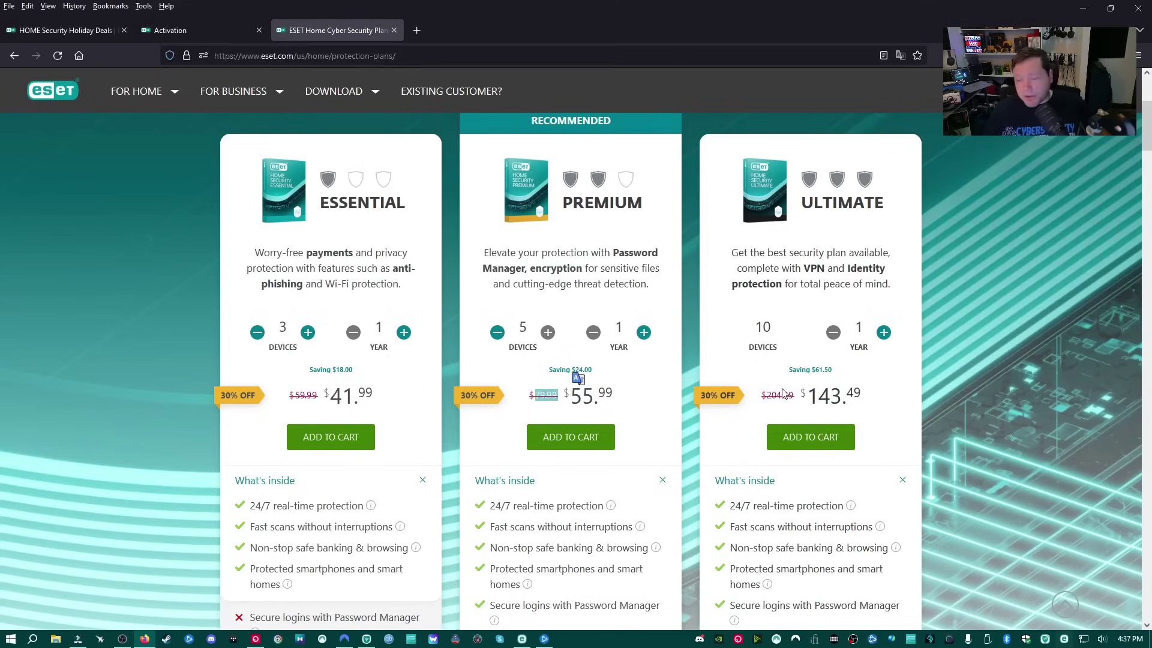
left_click(547, 394)
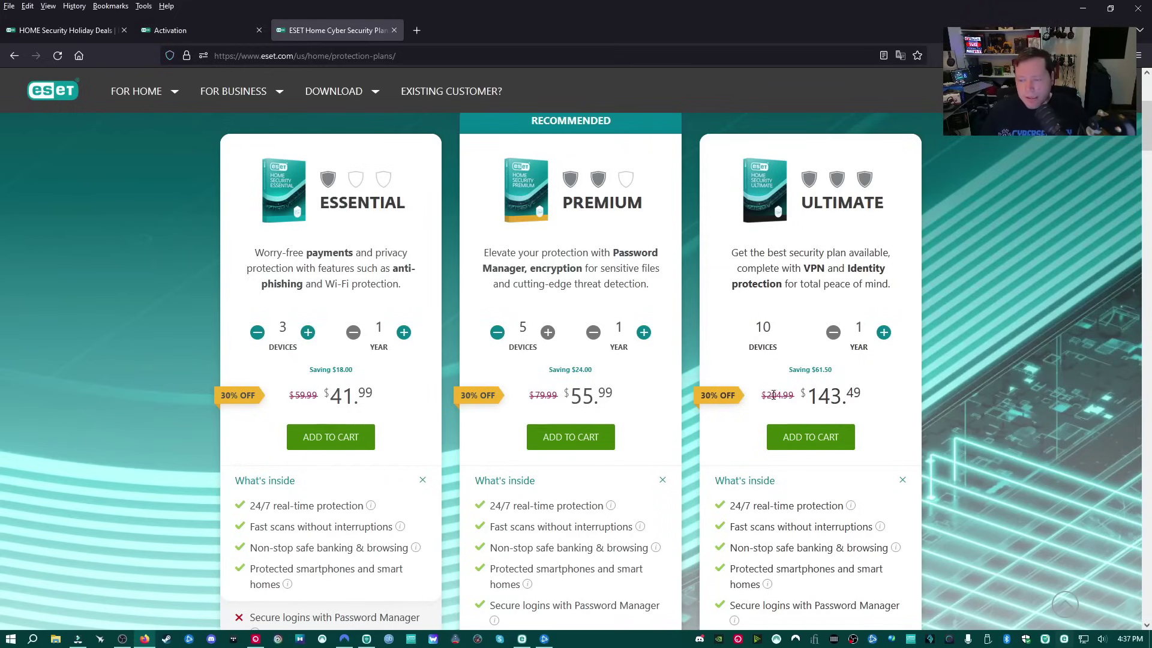
scroll(778, 468, "down", 2)
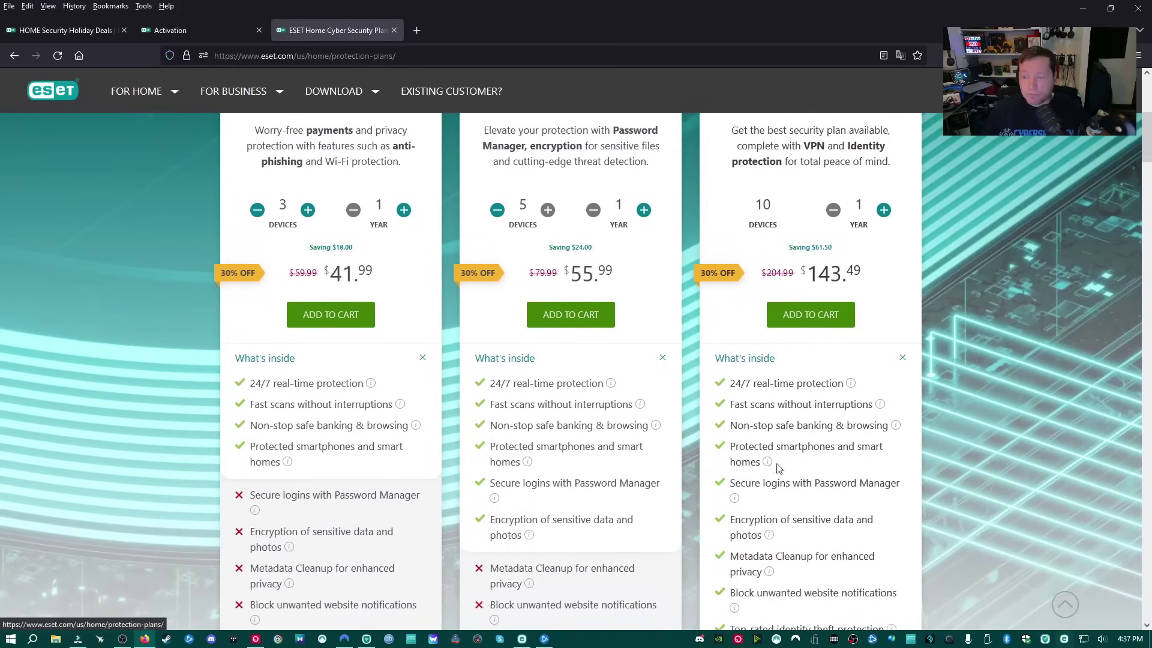
scroll(779, 468, "down", 4)
scroll(774, 485, "up", 6)
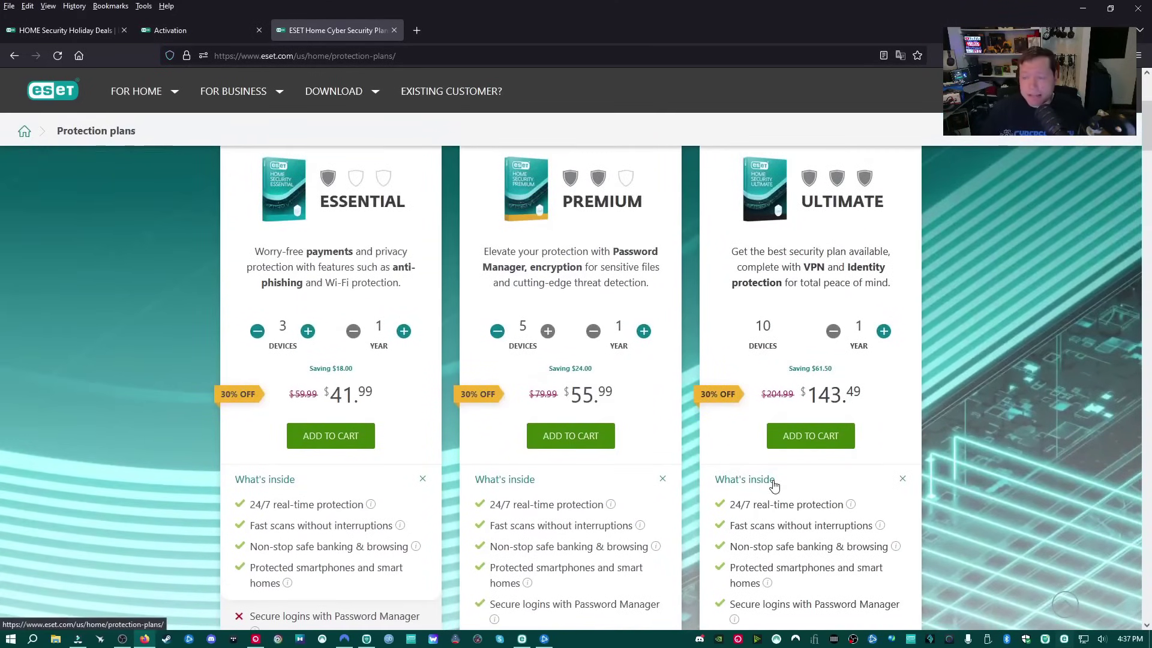
scroll(774, 485, "down", 2)
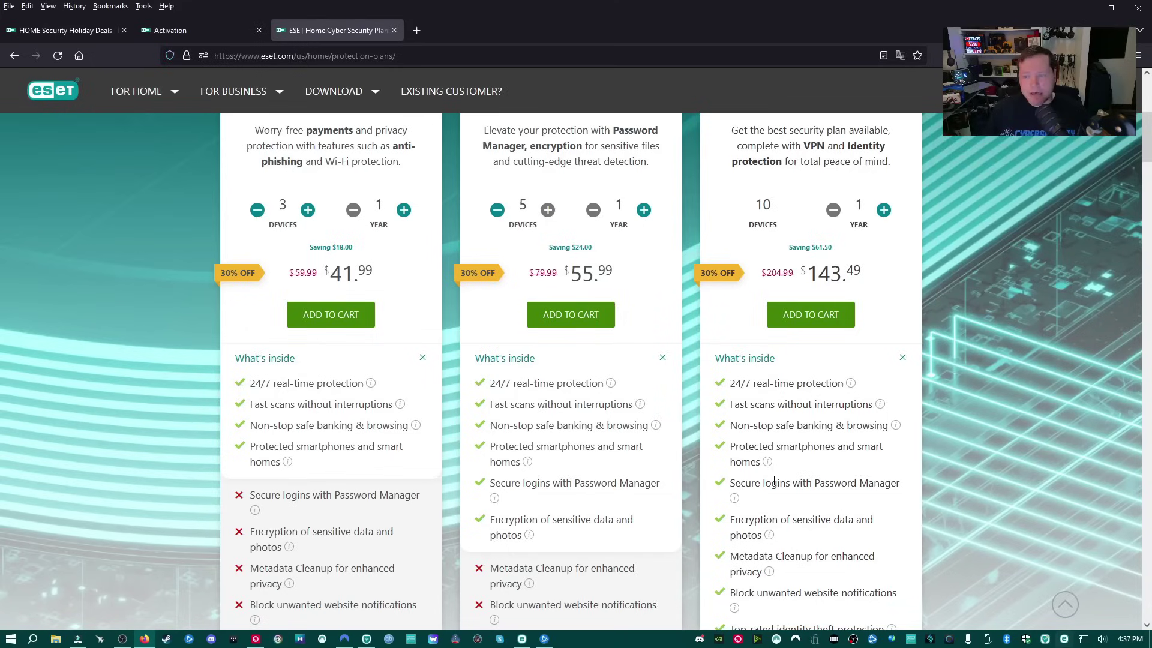
scroll(840, 480, "up", 4)
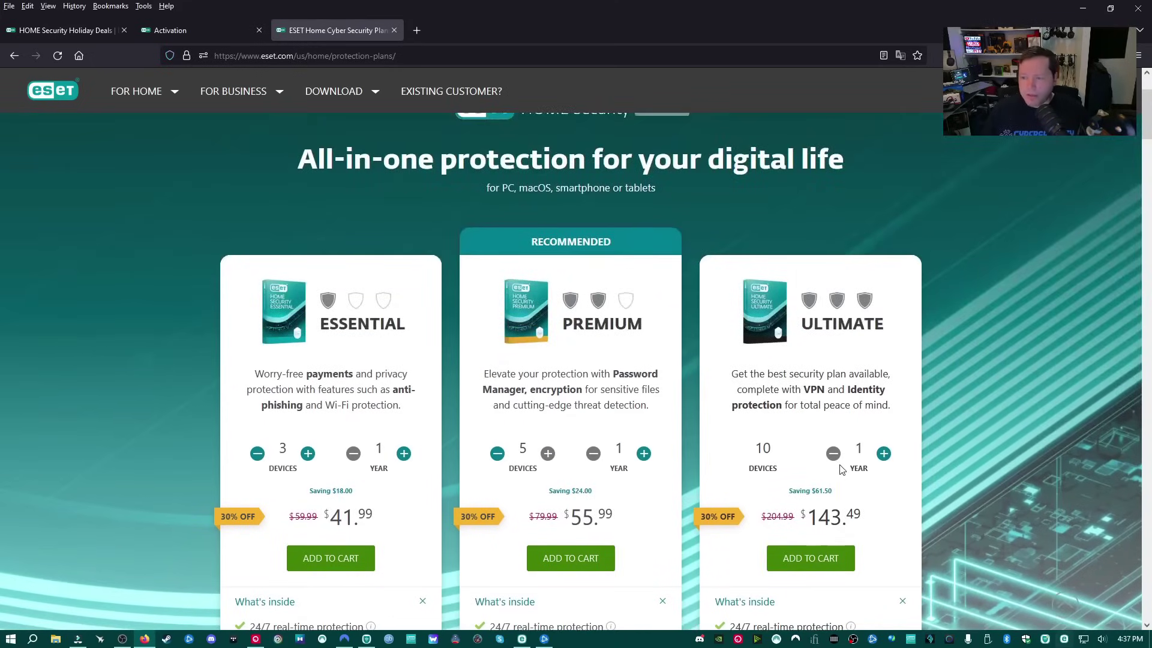
scroll(842, 420, "down", 4)
scroll(841, 422, "down", 1)
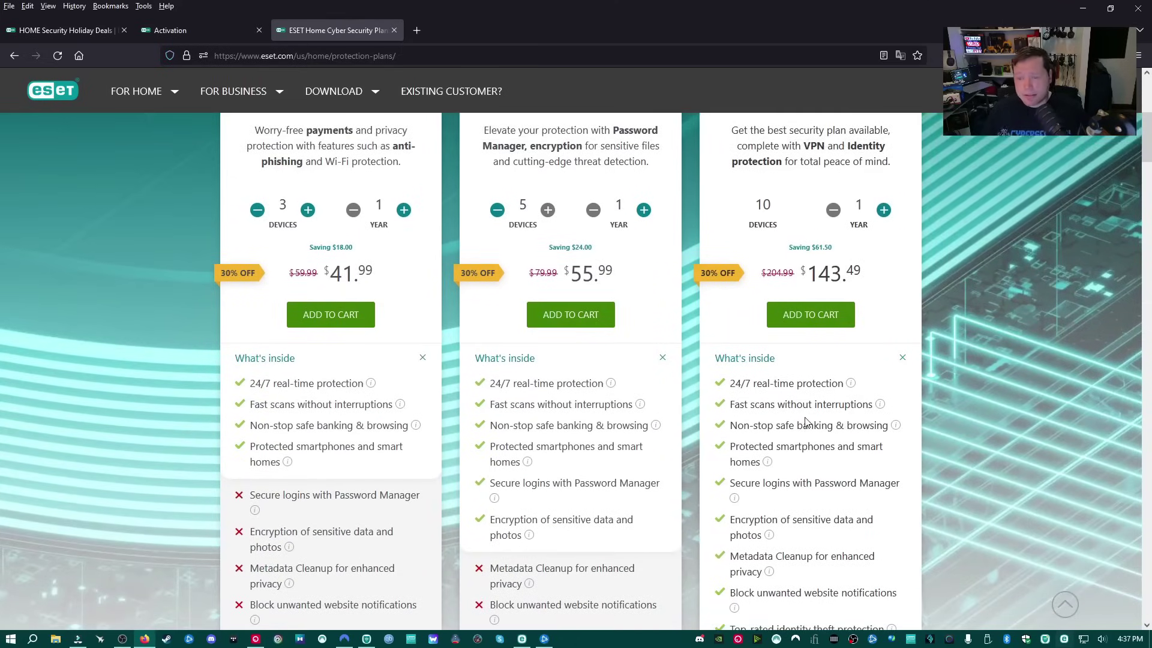
scroll(804, 420, "up", 2)
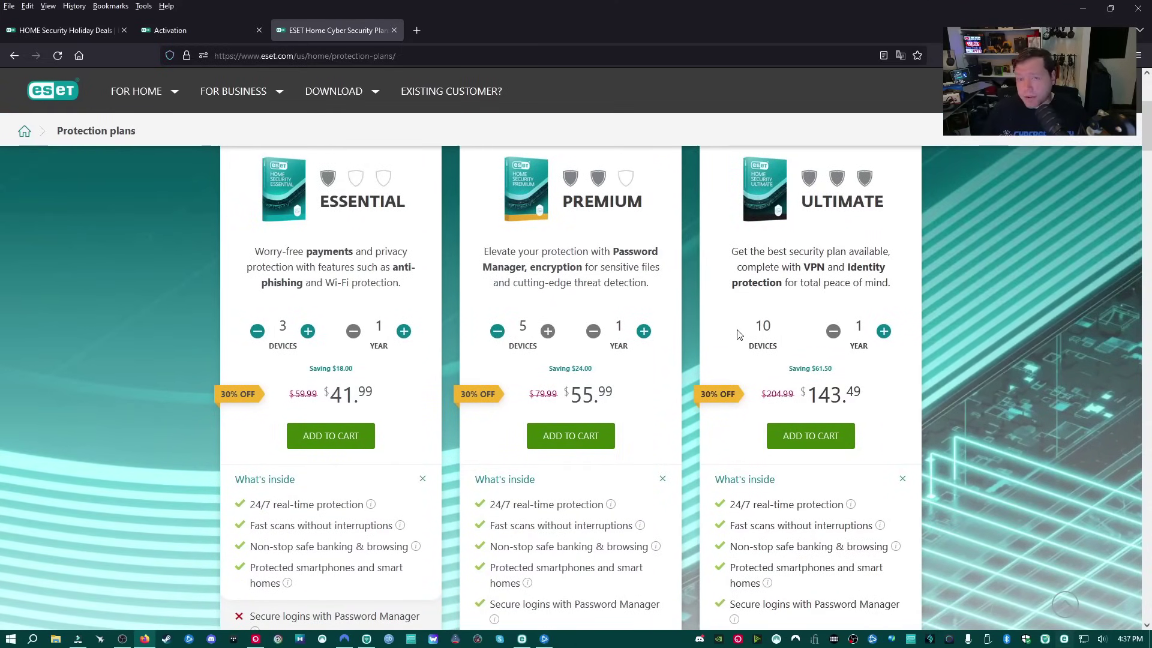